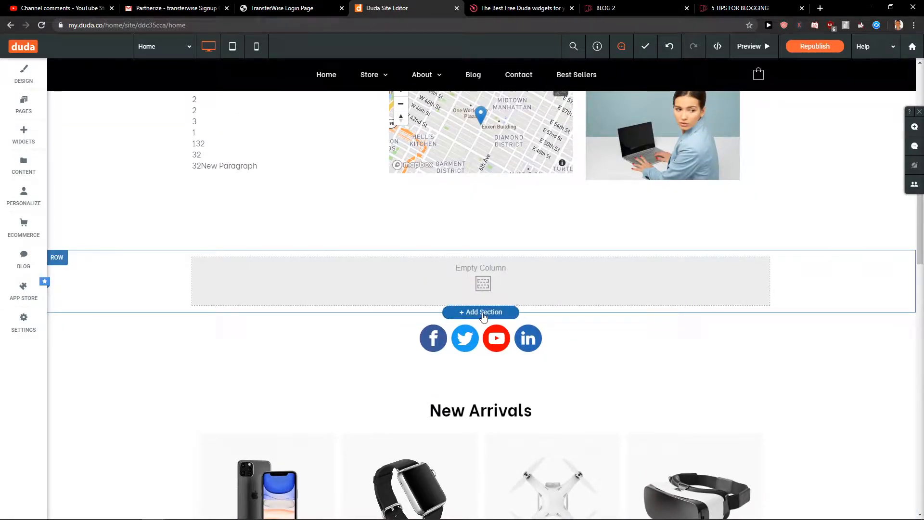
Step: Start a new section below the row with the map and image, and browse the Restaurant section templates
scroll(488, 317, "up", 5)
scroll(505, 262, "down", 3)
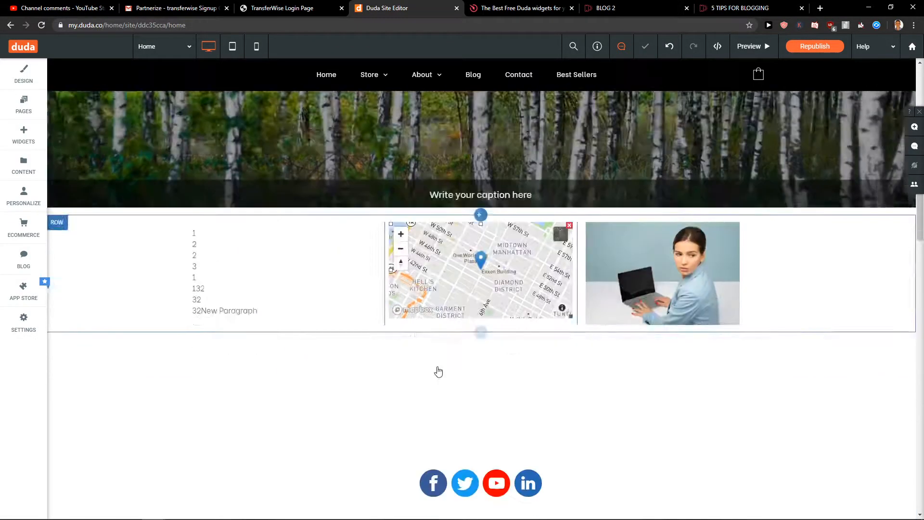
left_click(478, 411)
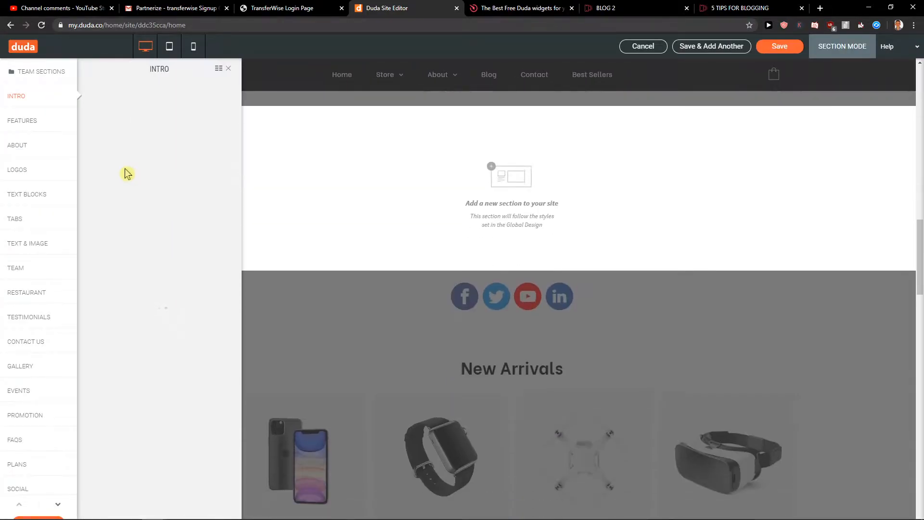
scroll(174, 200, "down", 1)
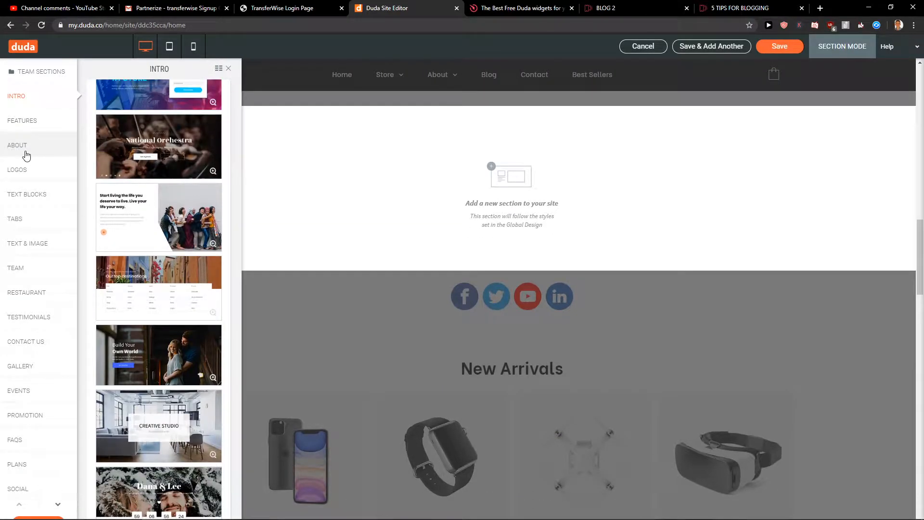
left_click(26, 298)
scroll(187, 166, "down", 1)
scroll(149, 222, "down", 4)
scroll(166, 212, "up", 4)
scroll(167, 218, "up", 1)
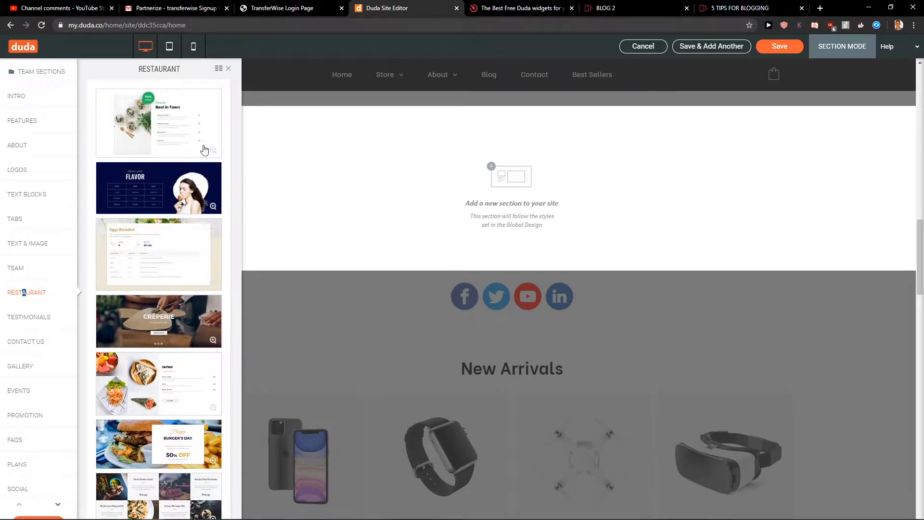
Step: Preview the Restaurant section templates one after another on the page, starting with Best in Town
left_click(167, 122)
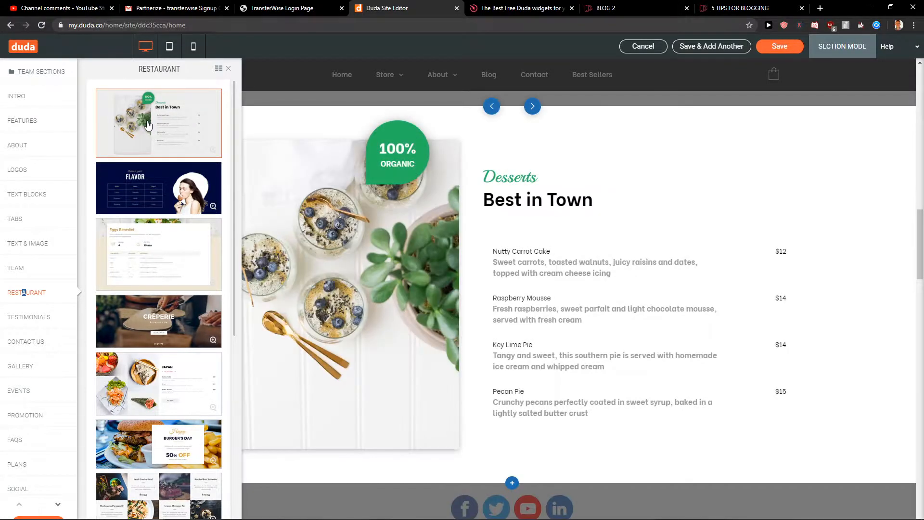
left_click(533, 105)
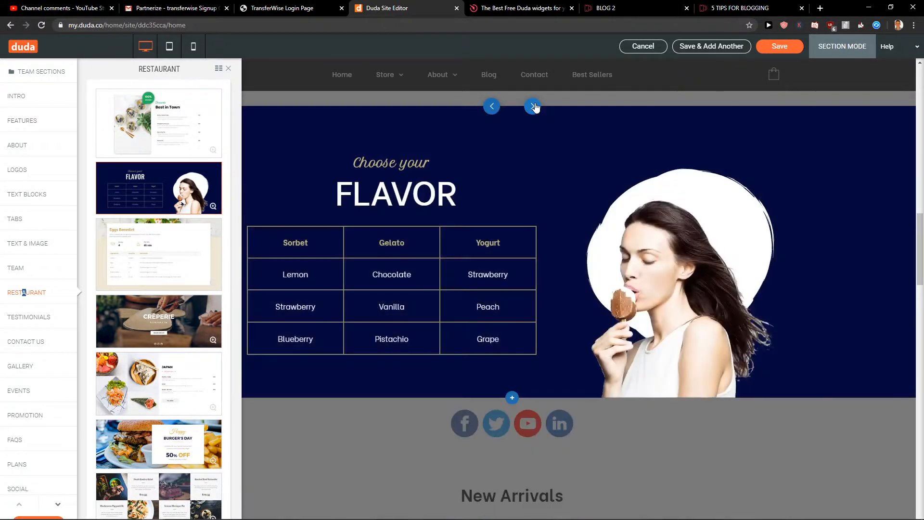
left_click(533, 106)
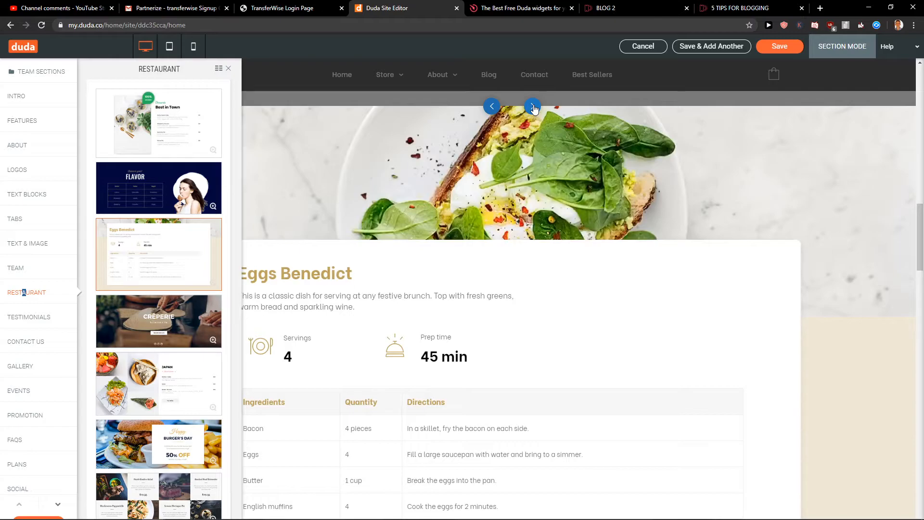
left_click(533, 106)
left_click(532, 106)
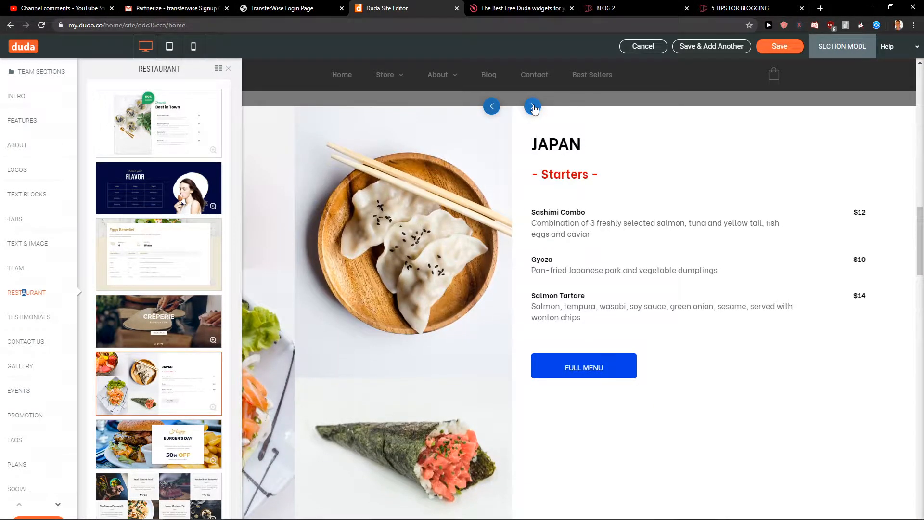
left_click(533, 106)
left_click(533, 106)
left_click(533, 106)
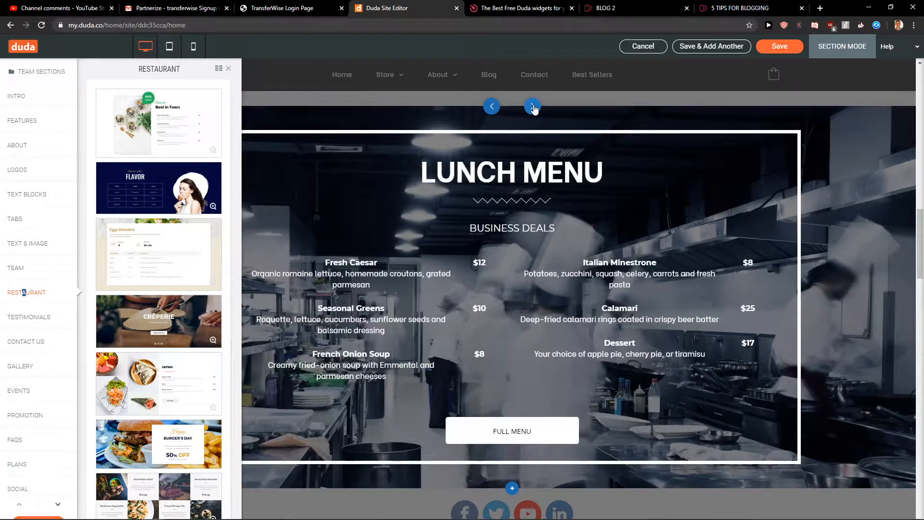
left_click(532, 106)
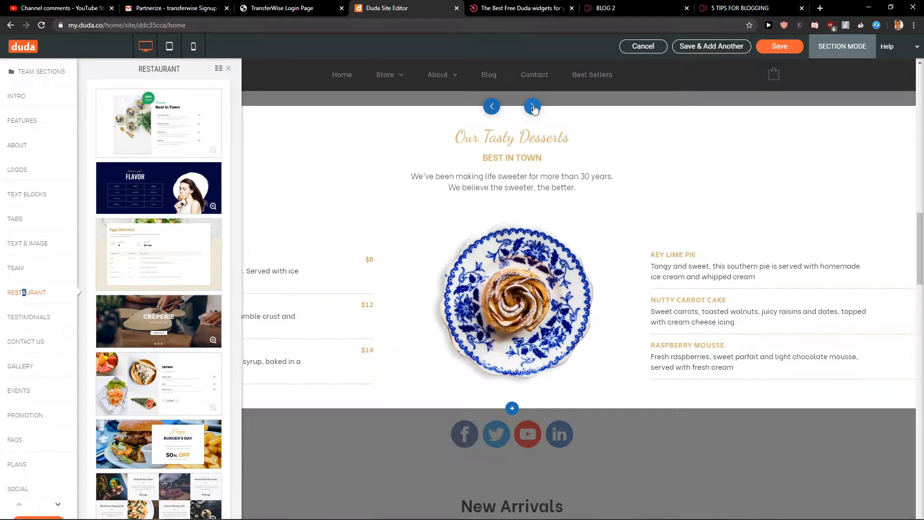
left_click(532, 106)
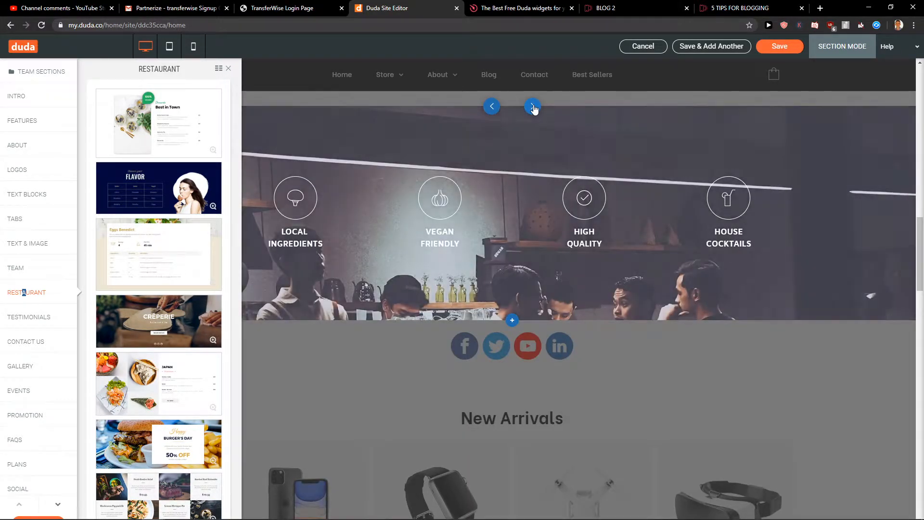
left_click(533, 106)
left_click(533, 106)
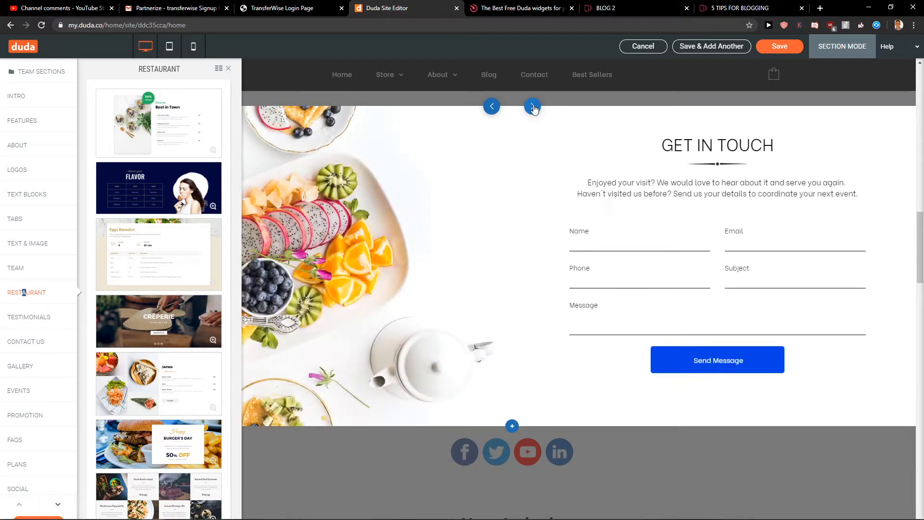
left_click(533, 106)
left_click(532, 106)
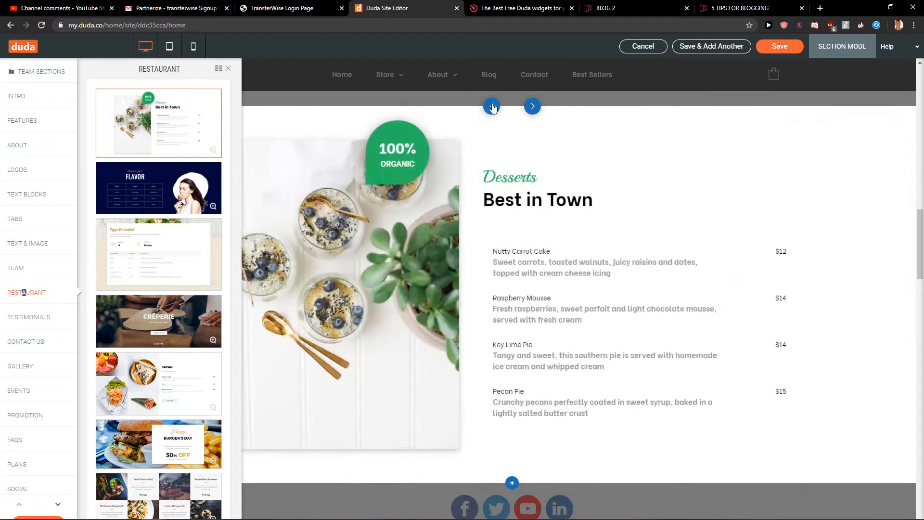
Step: Compare the Lunch Menu, Our Tasty Desserts, Eggs Benedict and Japan templates on the page
scroll(183, 269, "down", 5)
scroll(186, 267, "down", 2)
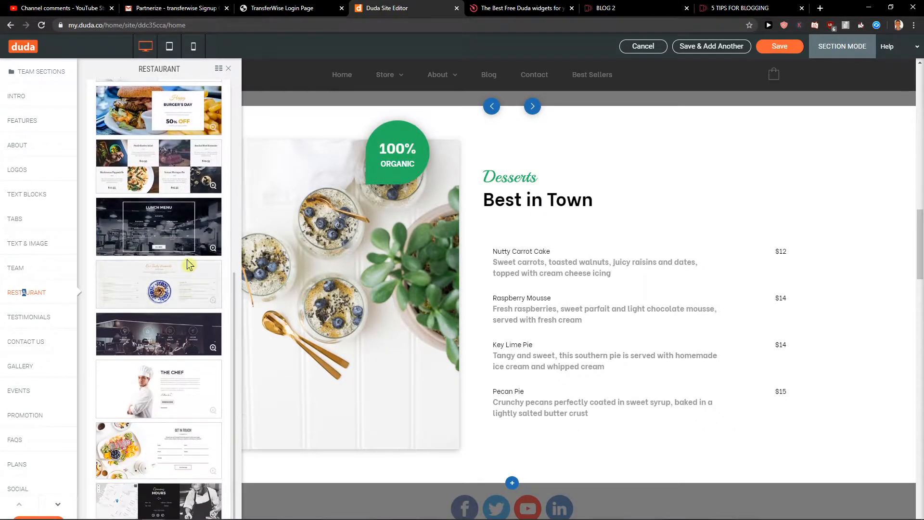
scroll(173, 308, "up", 3)
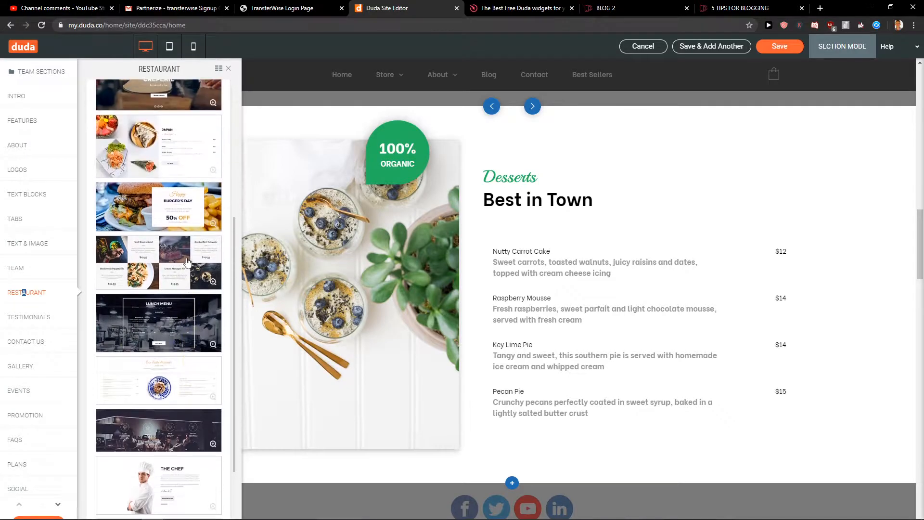
left_click(188, 318)
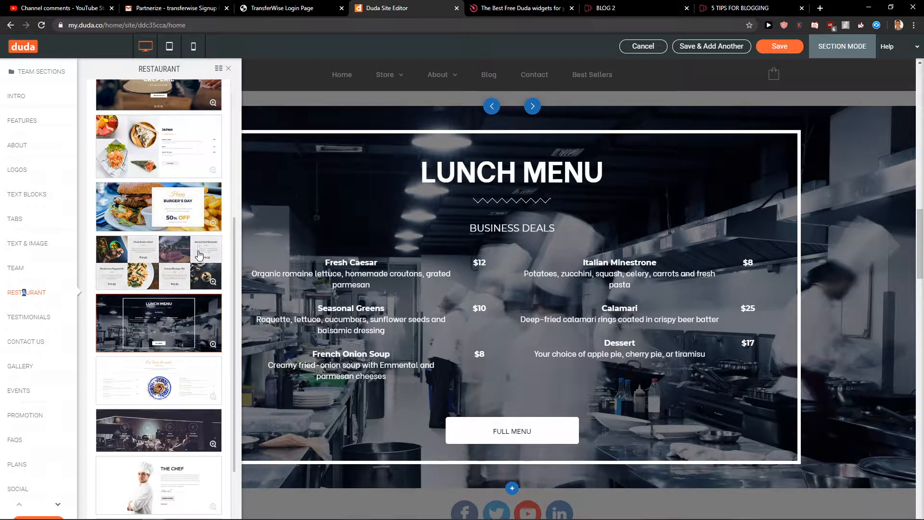
scroll(199, 255, "down", 1)
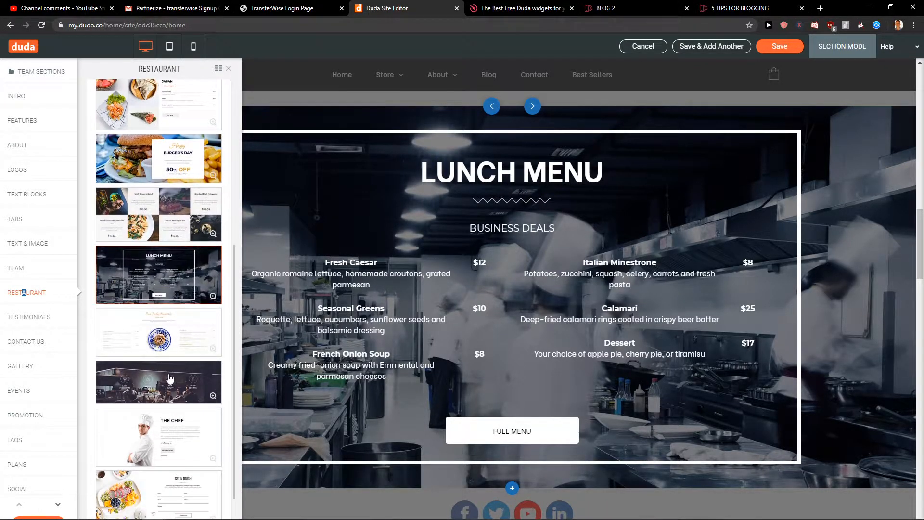
left_click(175, 352)
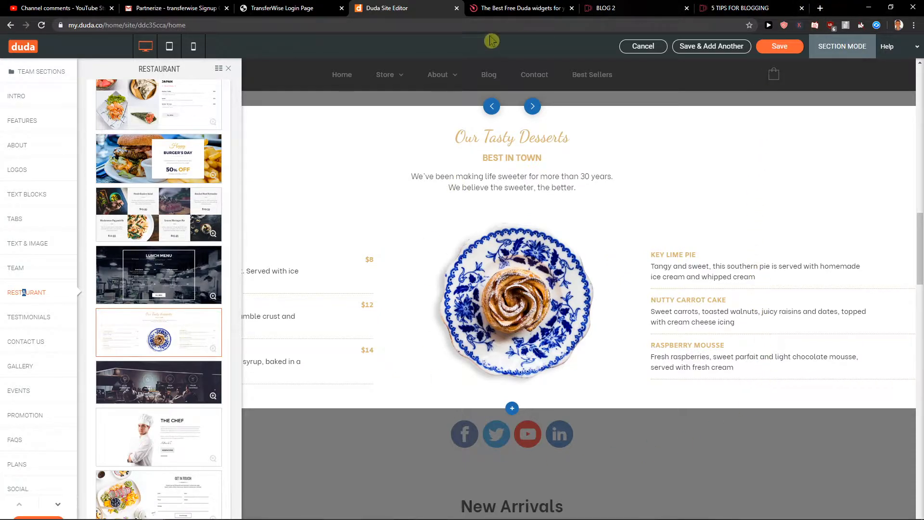
scroll(161, 225, "up", 3)
scroll(162, 225, "up", 1)
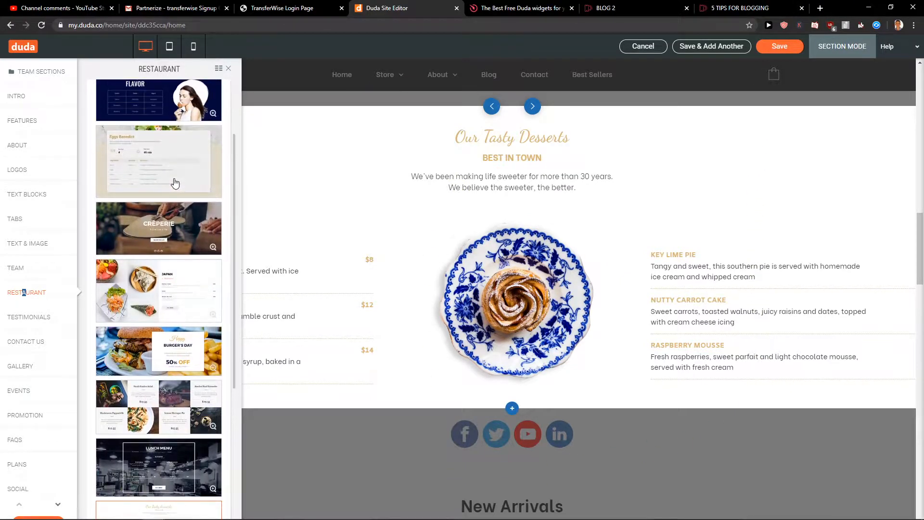
left_click(174, 181)
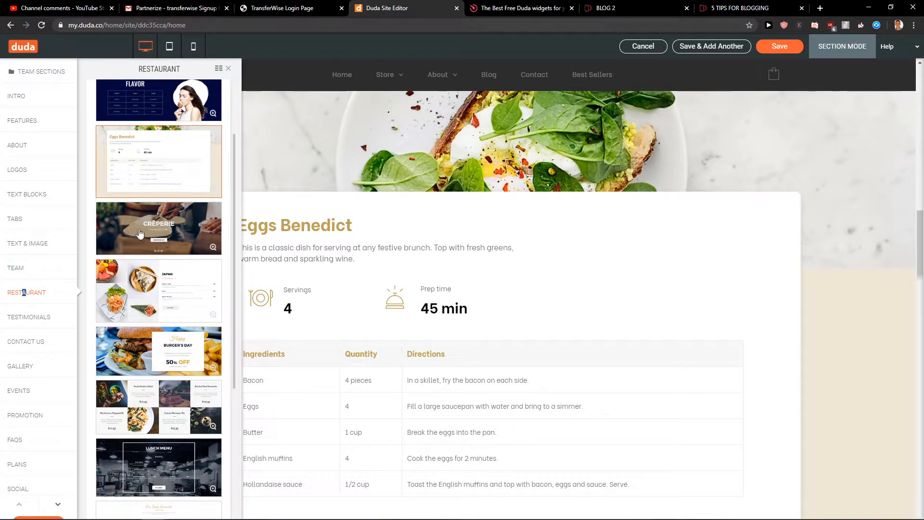
left_click(161, 248)
left_click(159, 289)
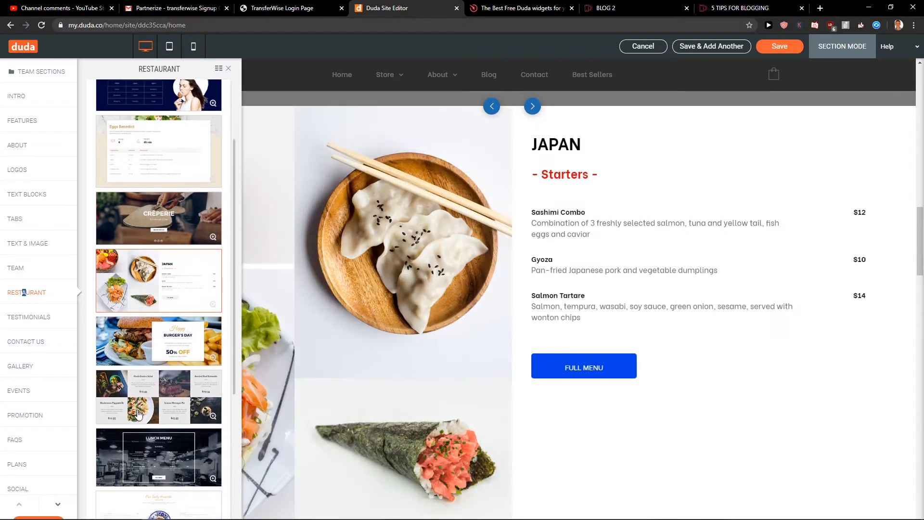
Step: Choose the Our Tasty Desserts template for the new section and save the section
scroll(160, 387, "down", 2)
scroll(159, 387, "down", 1)
left_click(159, 388)
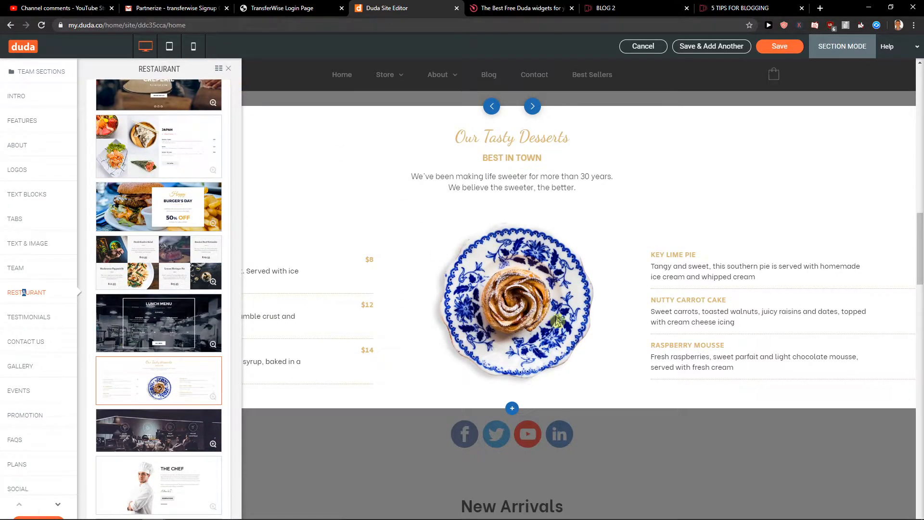
left_click(778, 48)
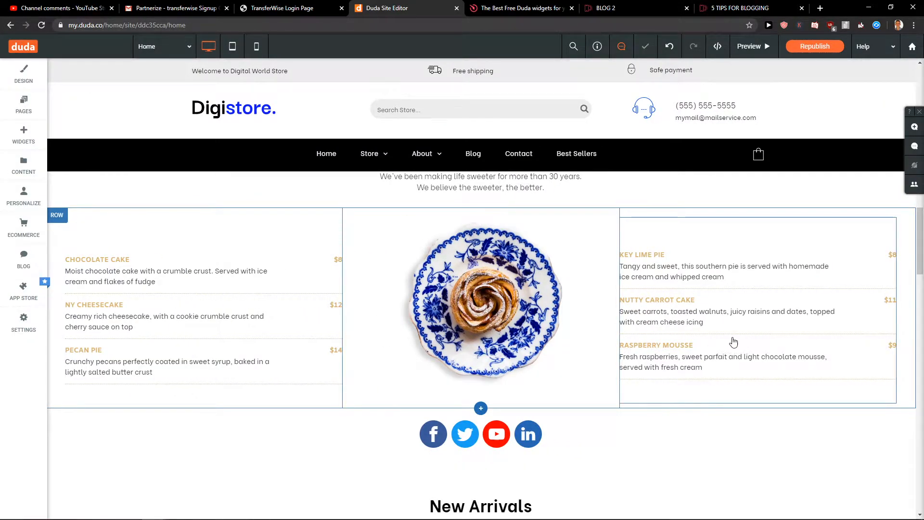
Step: Open the content settings of the restaurant menu listing Chocolate Cake, NY Cheesecake and Pecan Pie
scroll(481, 382, "up", 2)
scroll(359, 388, "down", 2)
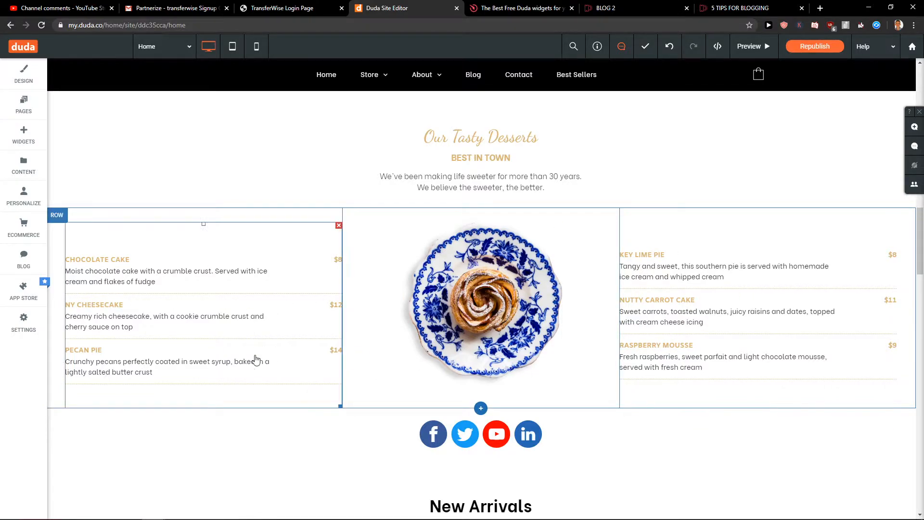
left_click(278, 310)
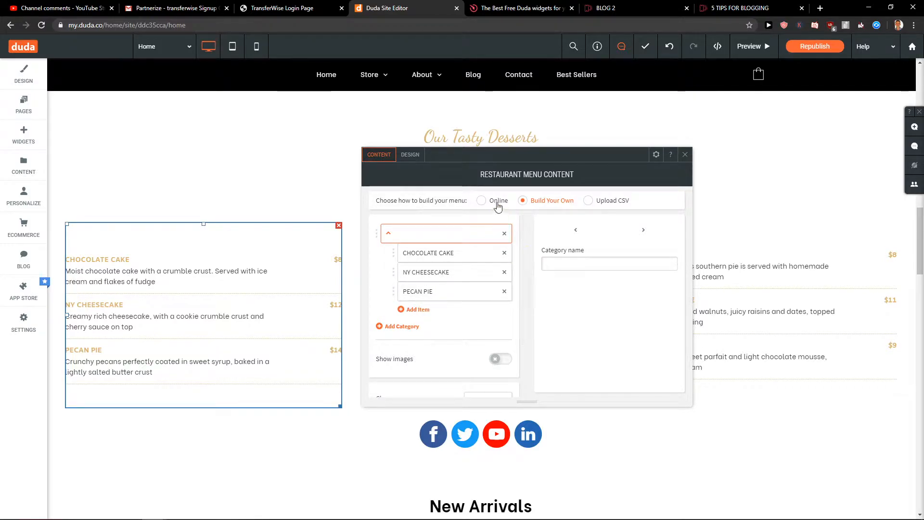
scroll(486, 307, "down", 2)
scroll(482, 301, "up", 2)
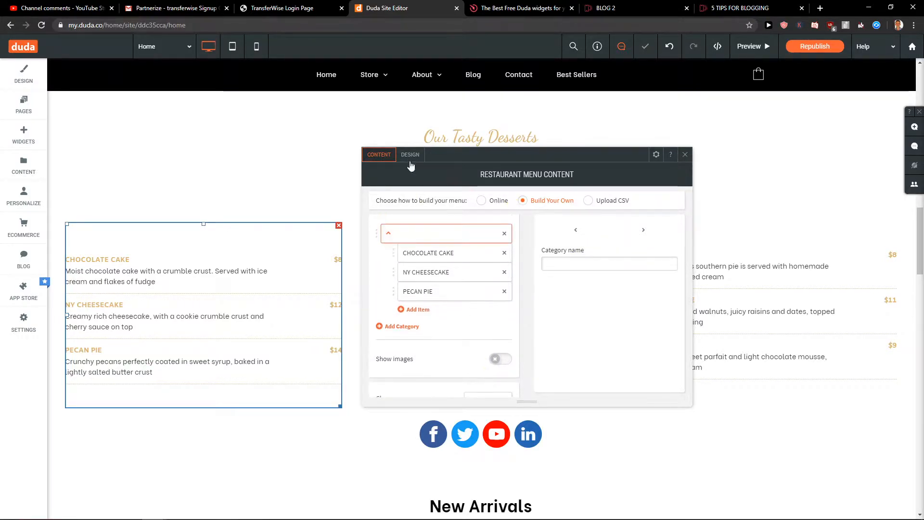
left_click(295, 186)
left_click(416, 164)
left_click(409, 178)
left_click(282, 293)
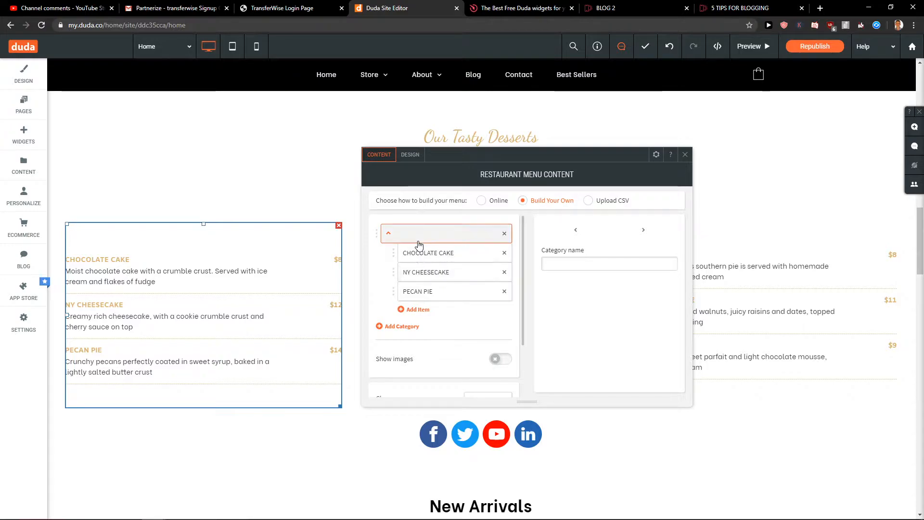
Step: Add a new category with two new items to the menu below Pecan Pie, and close its content settings
left_click(393, 328)
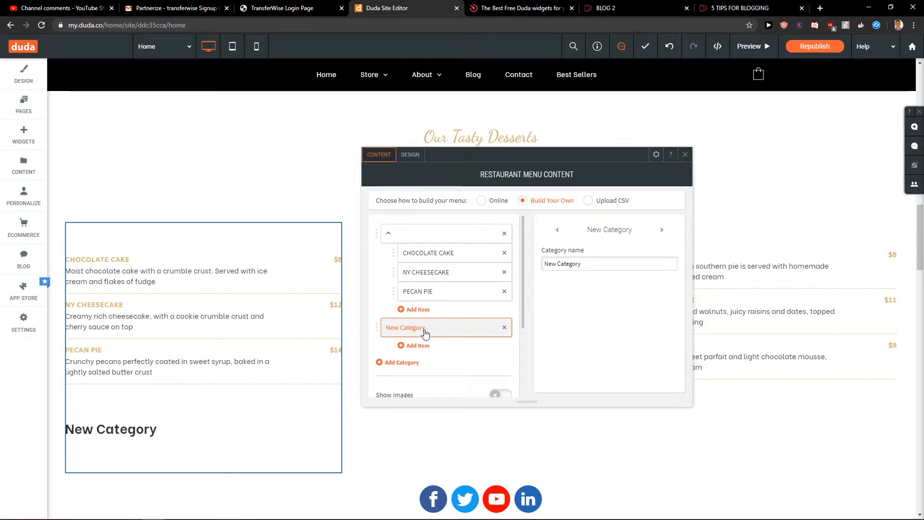
left_click(418, 345)
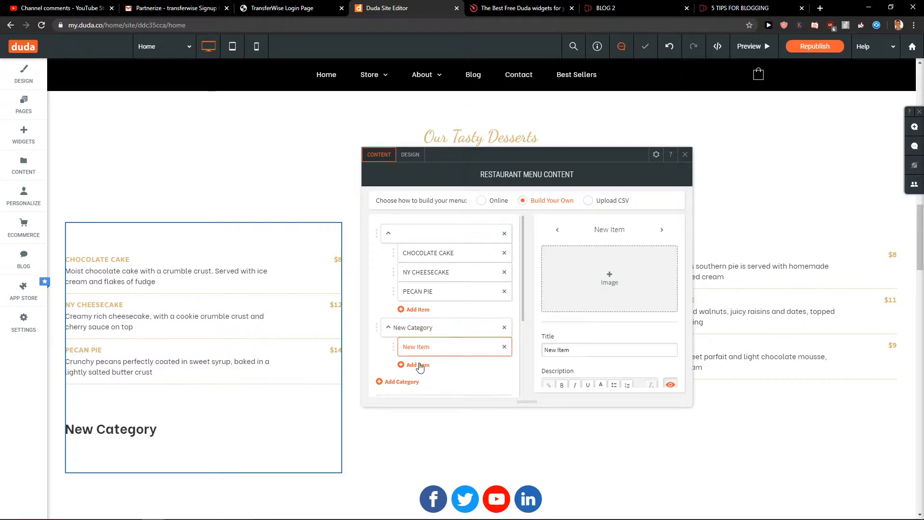
left_click(417, 365)
scroll(414, 320, "down", 1)
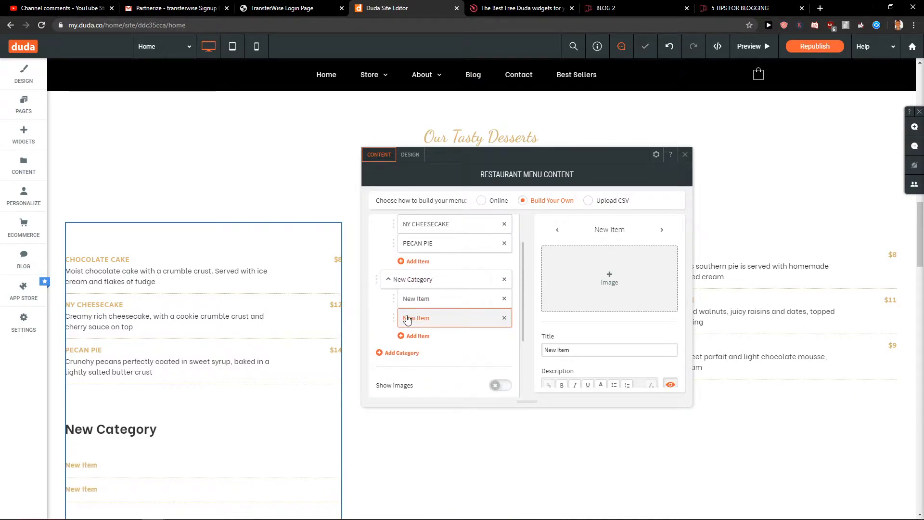
scroll(416, 323, "down", 1)
scroll(598, 343, "down", 2)
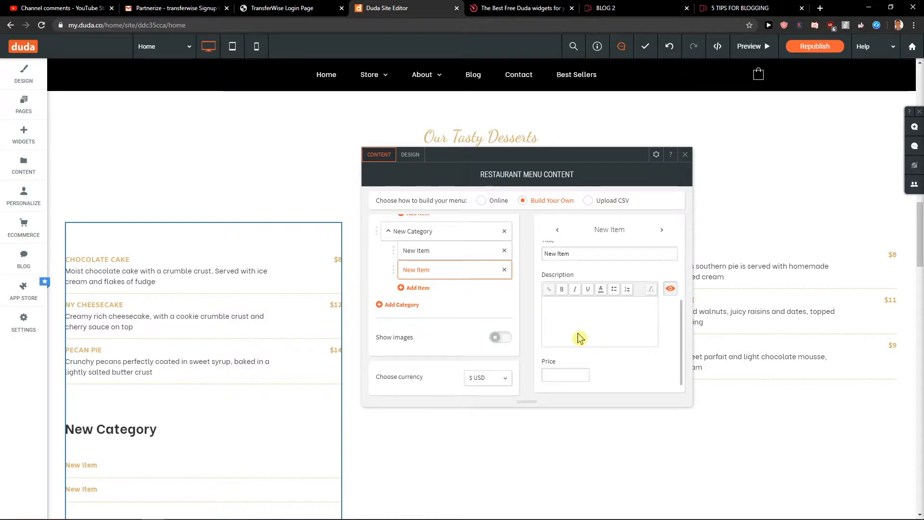
scroll(286, 351, "down", 2)
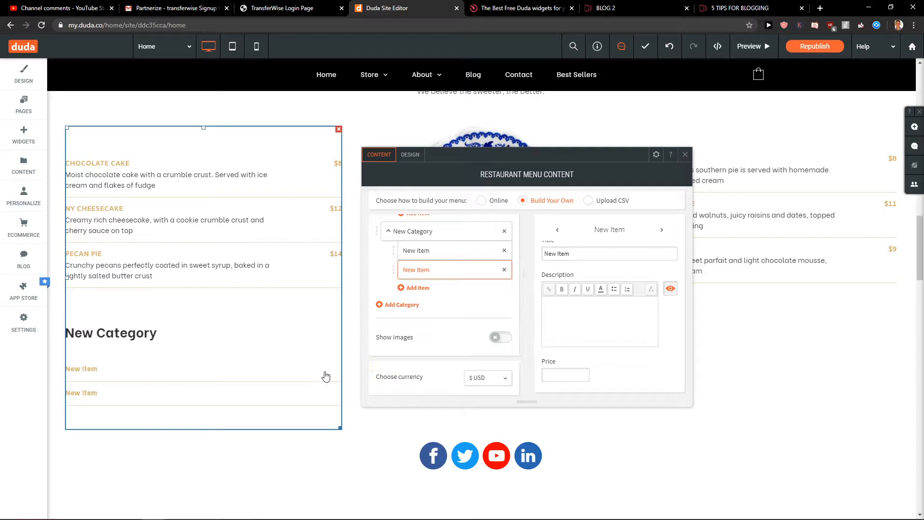
scroll(332, 376, "up", 1)
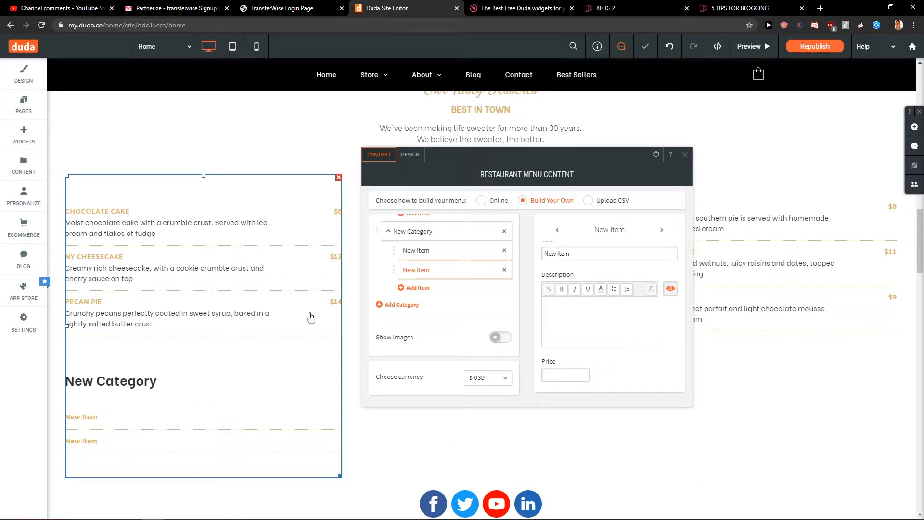
left_click(685, 155)
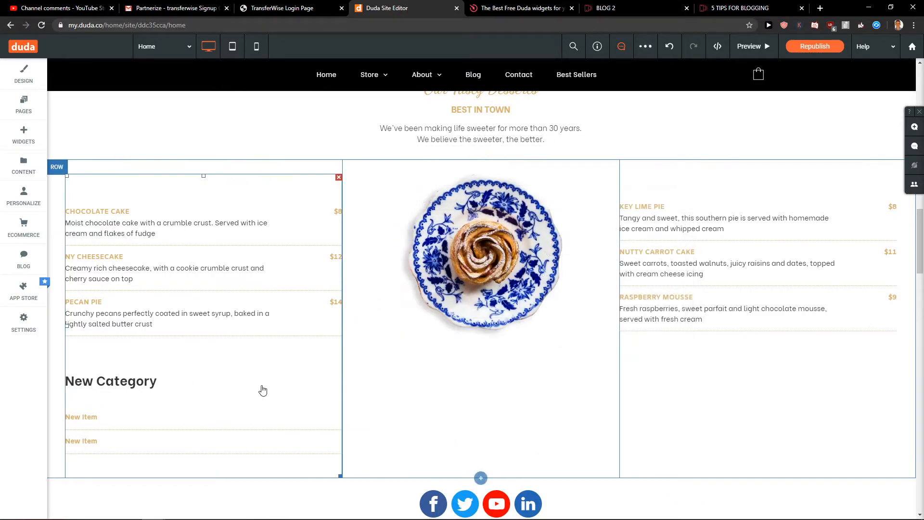
Step: Rename the new category below Pecan Pie as Monday
triple_click(148, 385)
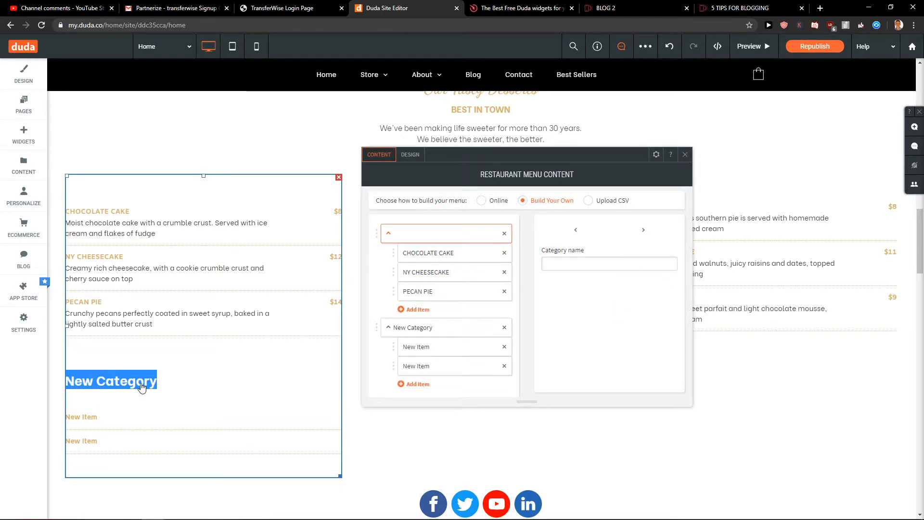
left_click(391, 327)
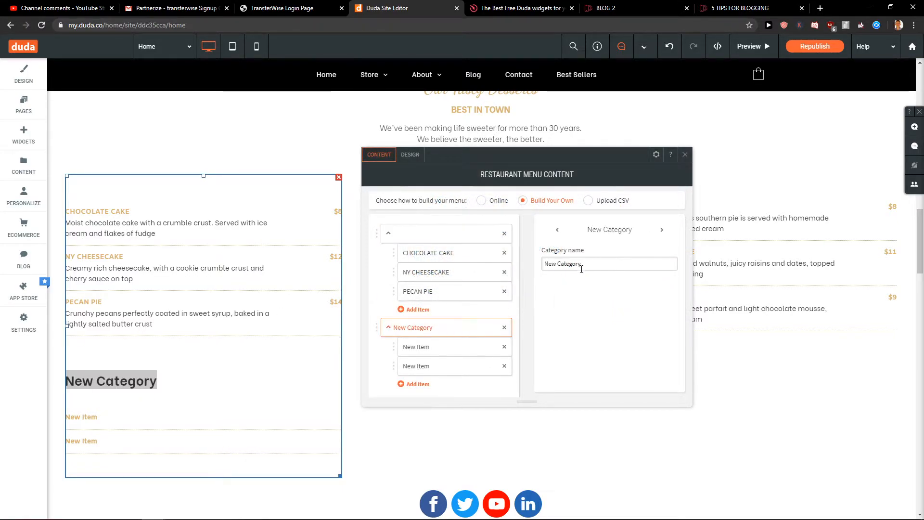
type("M")
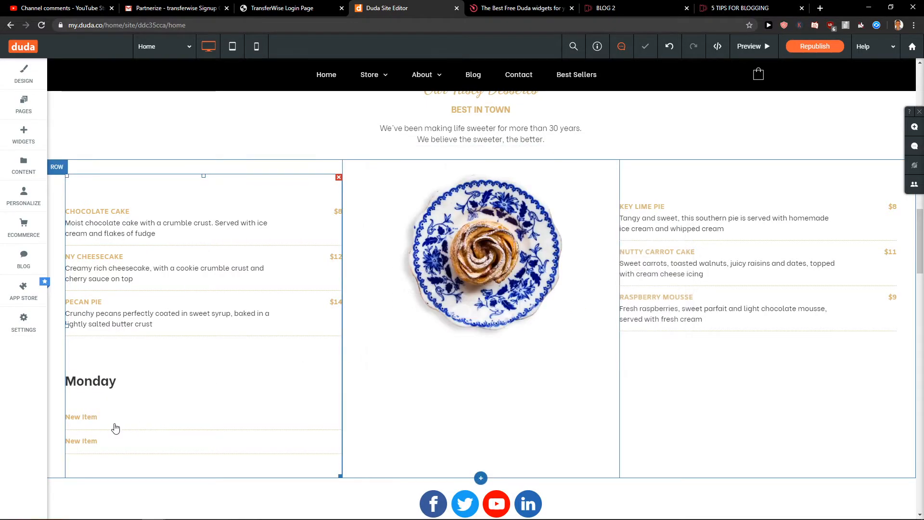
Step: Title the first new item under Monday CHEESECAKE and give it the description 123
left_click(442, 343)
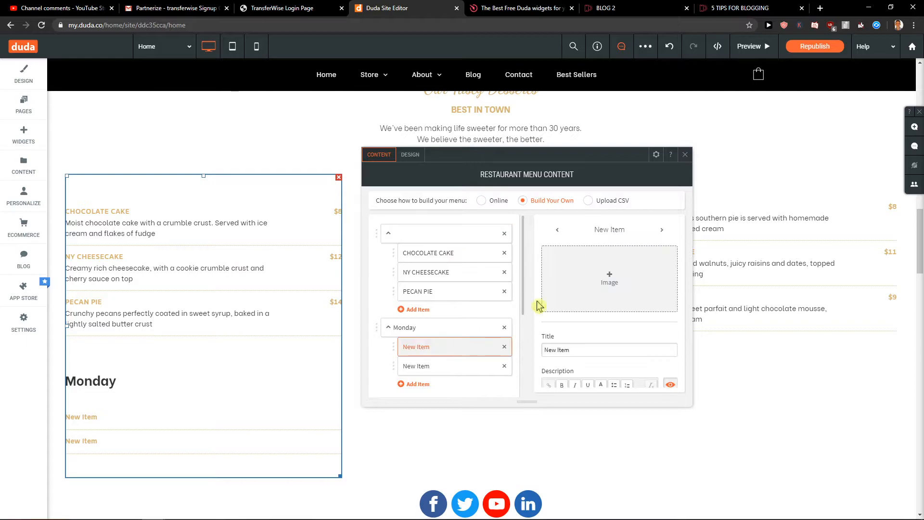
triple_click(557, 350)
type("CHEESECAKE")
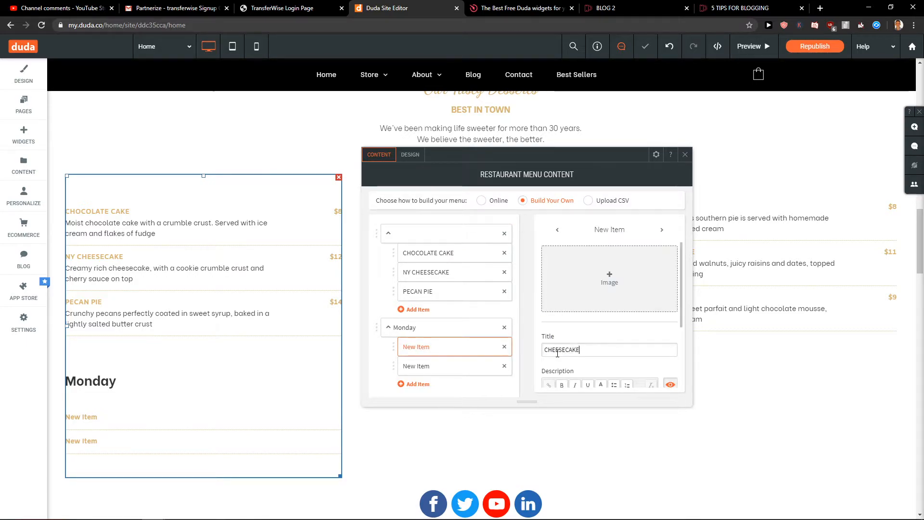
key("Tab")
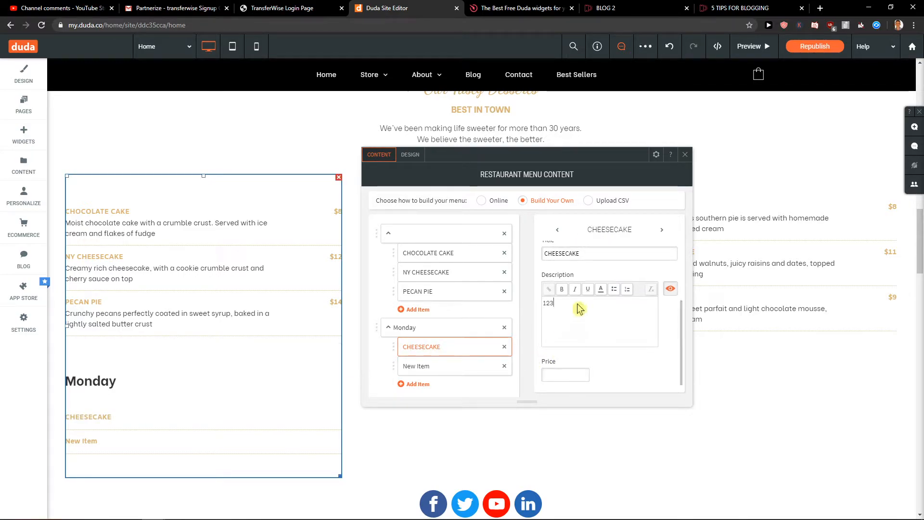
left_click(200, 426)
scroll(144, 421, "down", 1)
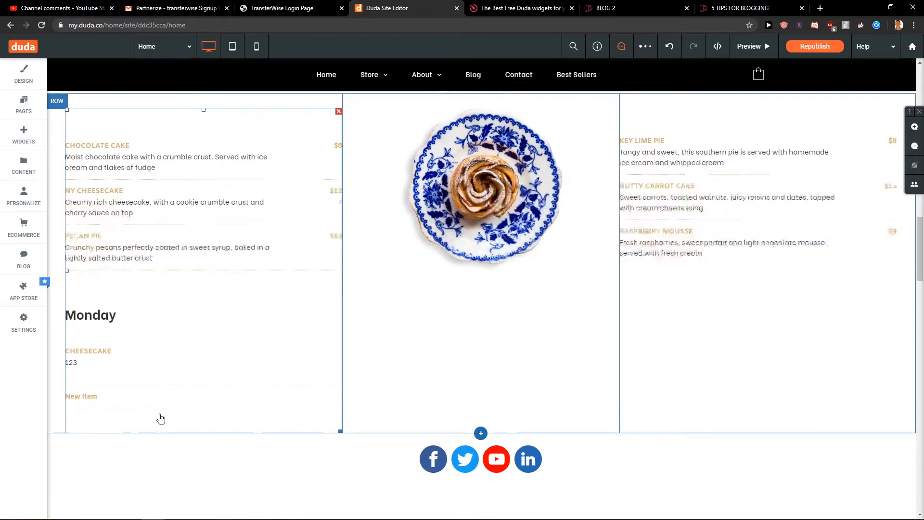
scroll(484, 299, "up", 2)
Step: Delete the dessert plate image from the middle column of the menu row
left_click(443, 240)
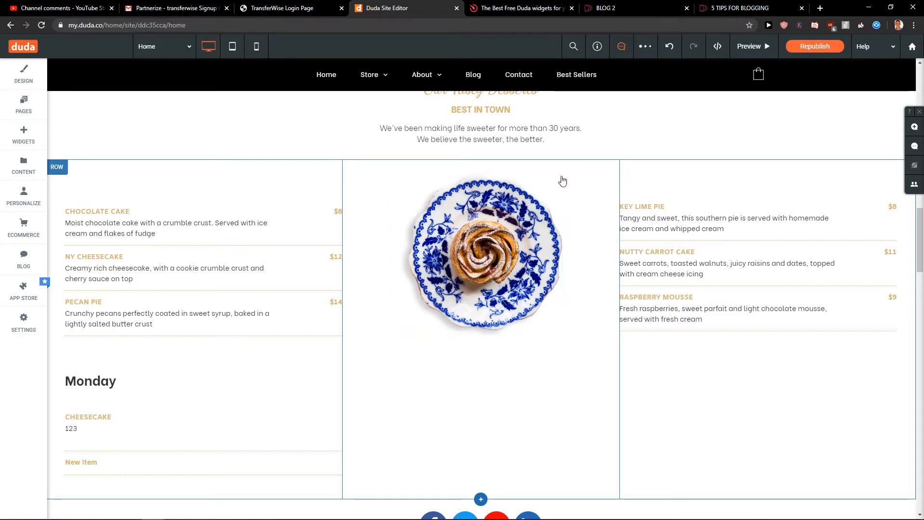
left_click(558, 177)
scroll(352, 311, "up", 1)
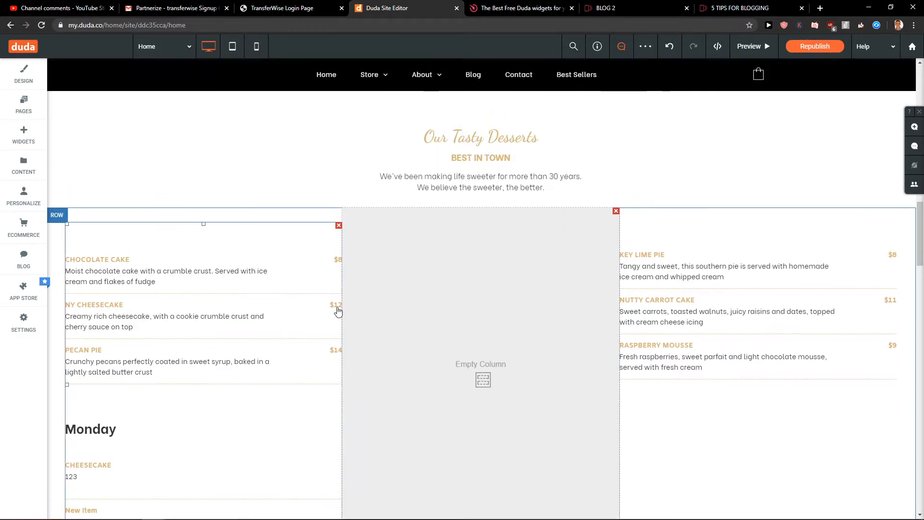
left_click(287, 307)
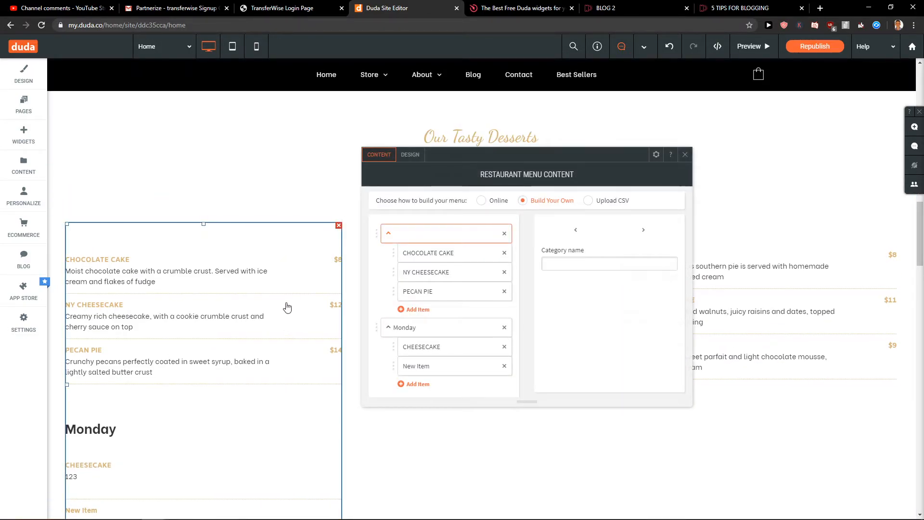
left_click(684, 155)
Step: Find the restaurant menu widget, add it to the empty middle column, and open its Fresh Caesar item
left_click(24, 135)
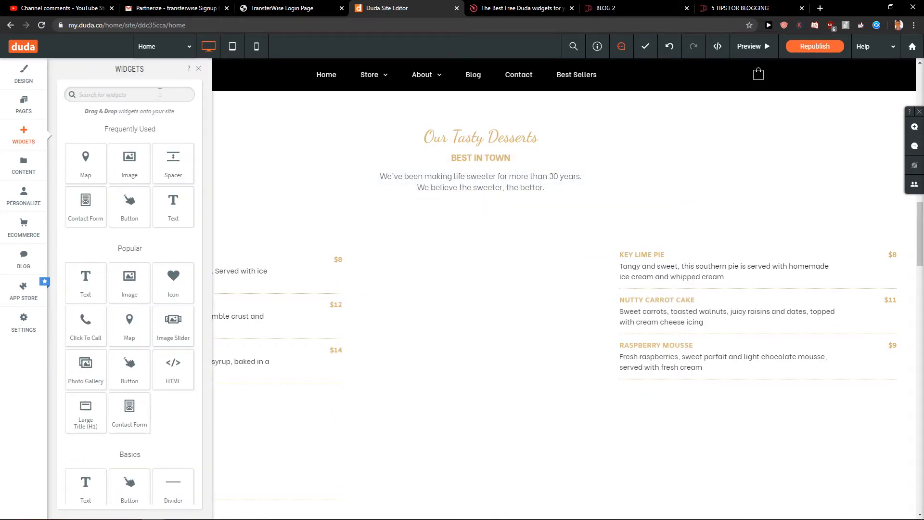
left_click(159, 94)
type("menu")
left_click_drag(86, 161, 428, 345)
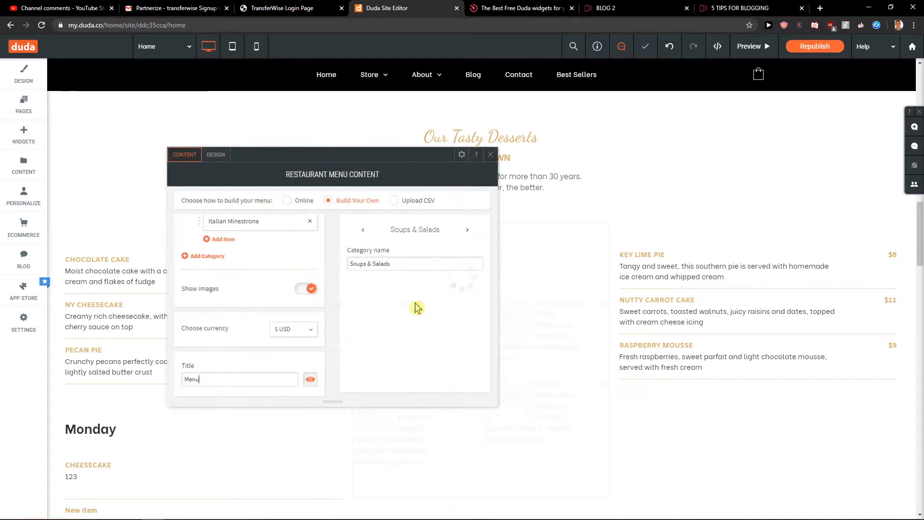
scroll(268, 280, "up", 2)
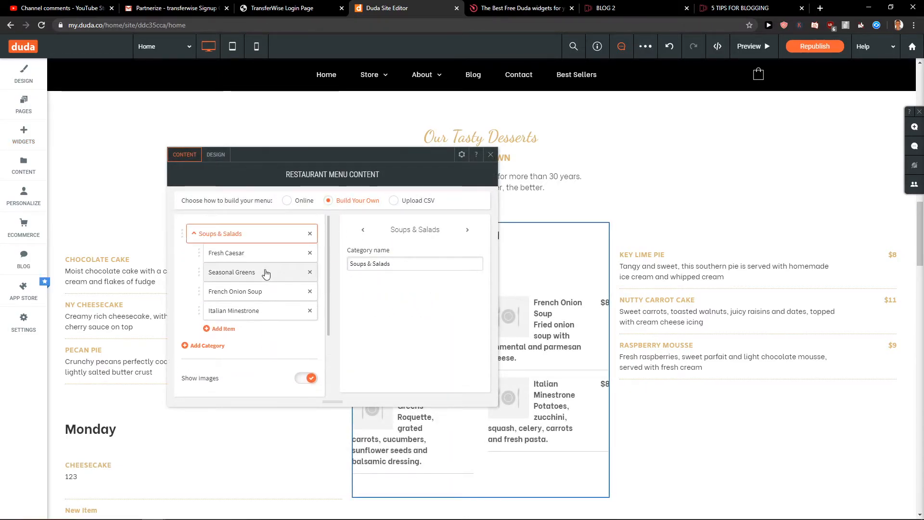
left_click(296, 254)
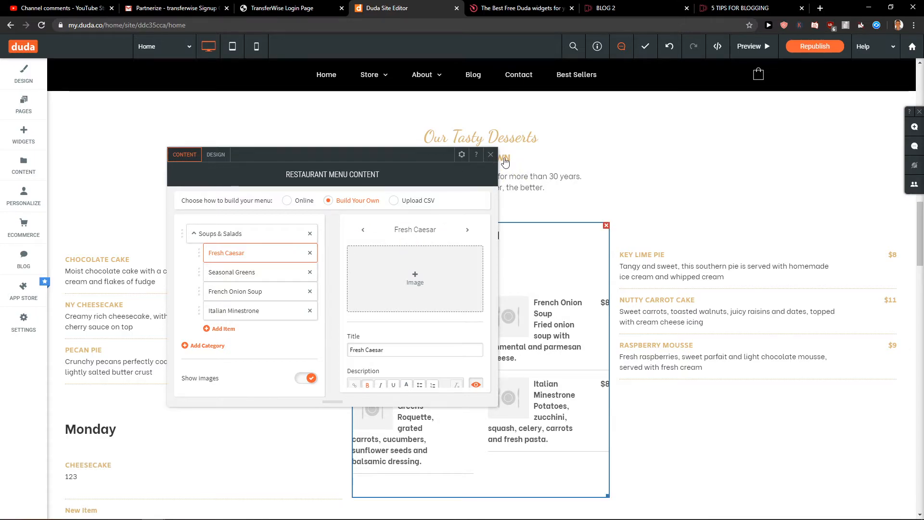
left_click(490, 154)
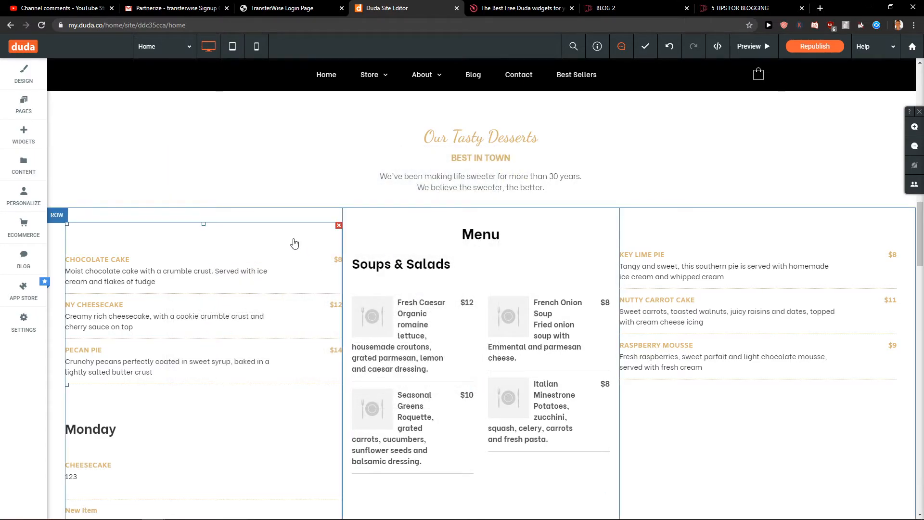
Step: Replace the Soups & Salads menu in the middle column with a copy of the first column's dessert menu
left_click(294, 243)
left_click(357, 401)
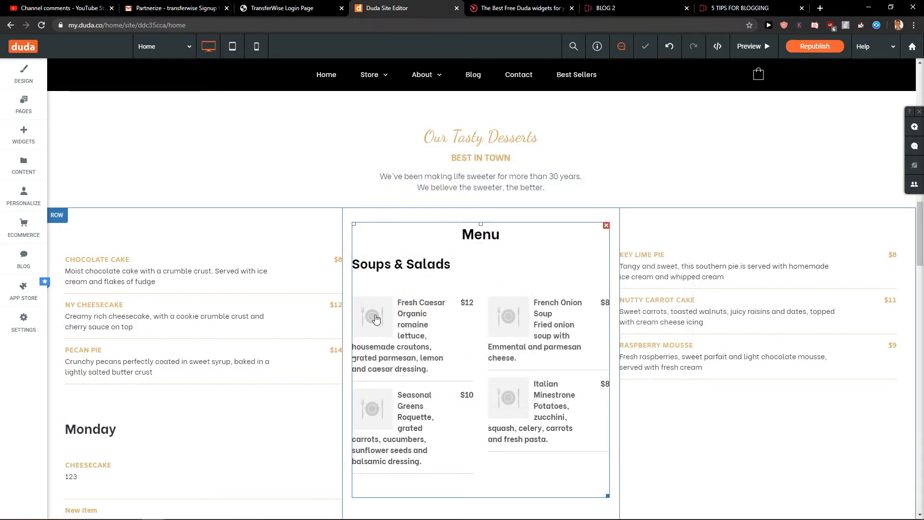
left_click(606, 226)
left_click(532, 270)
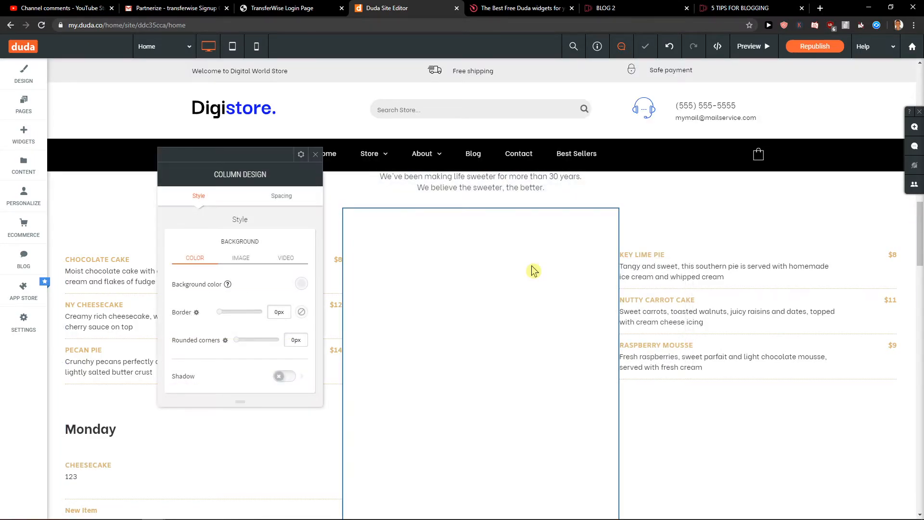
left_click(316, 155)
mouse_move(447, 262)
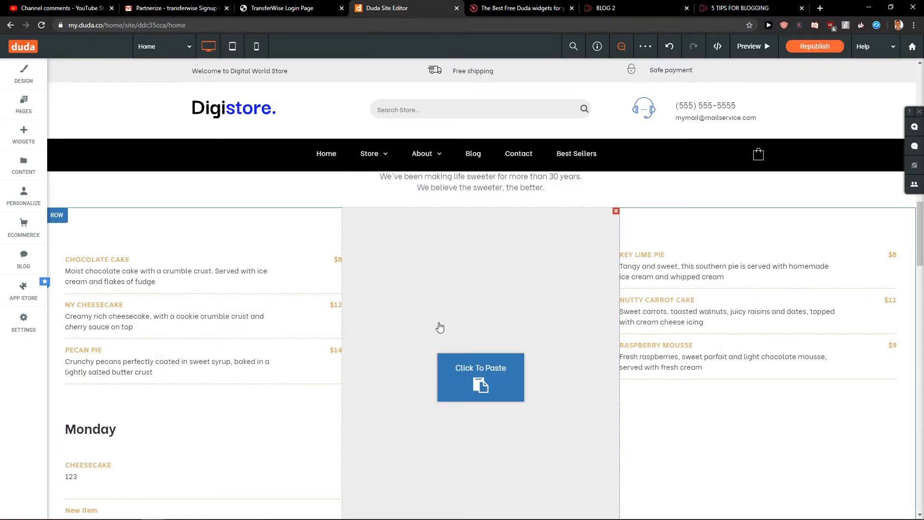
left_click(462, 391)
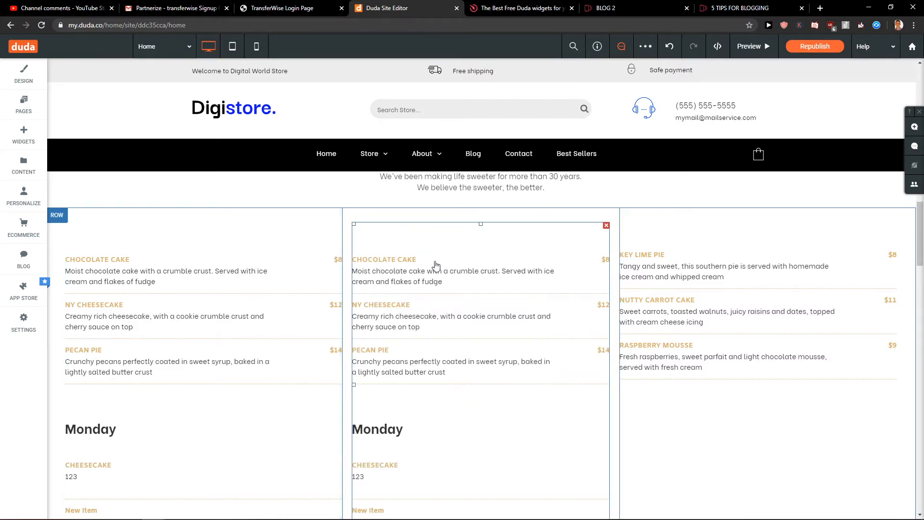
Step: Name the untitled category above Chocolate Cake in the first column's menu MONDAY
left_click(144, 243)
left_click(128, 244)
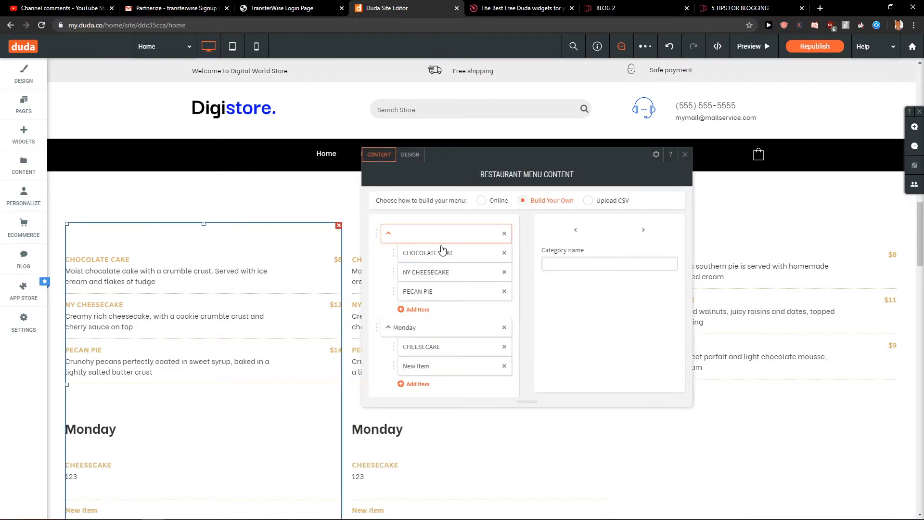
left_click(599, 267)
type("MONDAY")
left_click(484, 391)
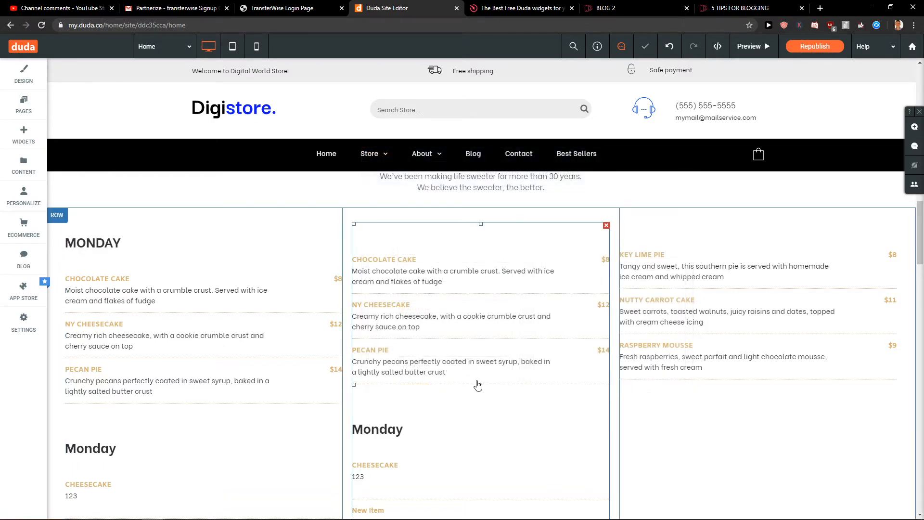
Step: Name the untitled category above Chocolate Cake in the middle column's menu TOASTDAY
left_click(494, 261)
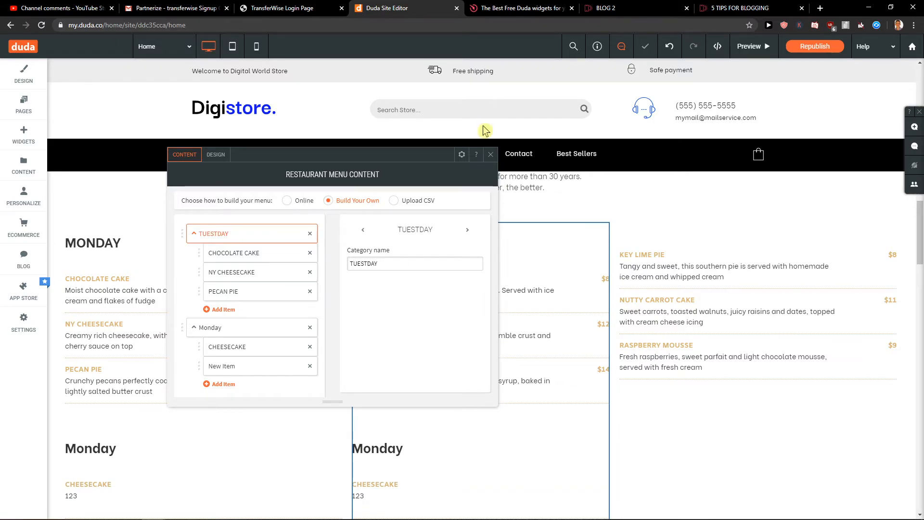
left_click_drag(370, 265, 337, 270)
type("T")
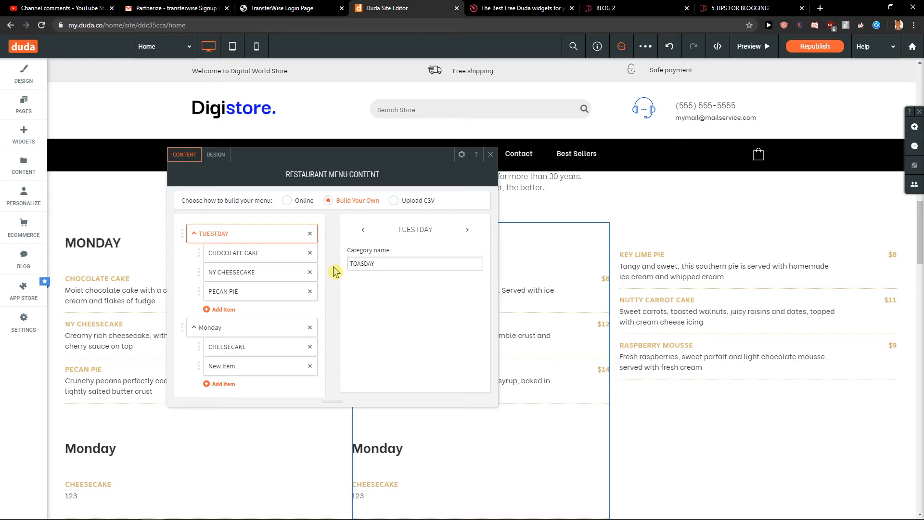
left_click(491, 155)
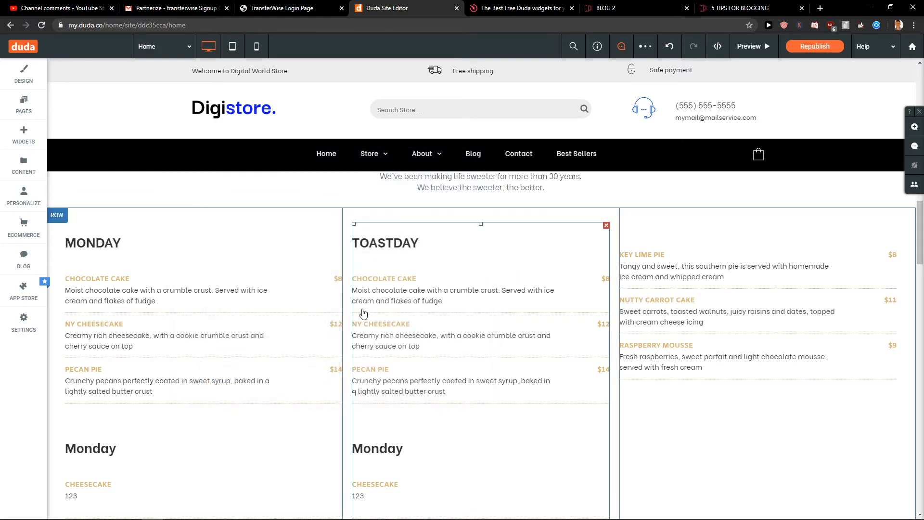
Step: Name the untitled category above Key Lime Pie in the third column's menu THURSTDAY
scroll(701, 296, "down", 2)
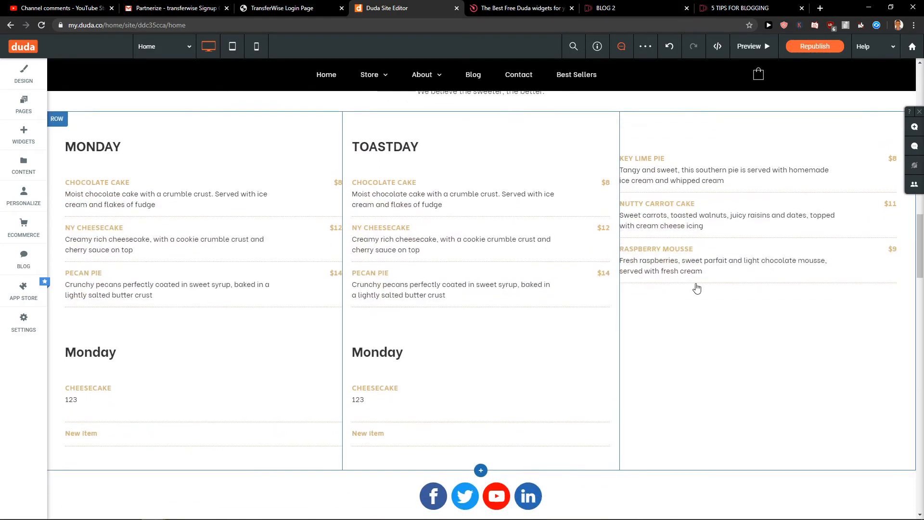
scroll(701, 289, "up", 1)
left_click(699, 203)
left_click(633, 264)
type("T")
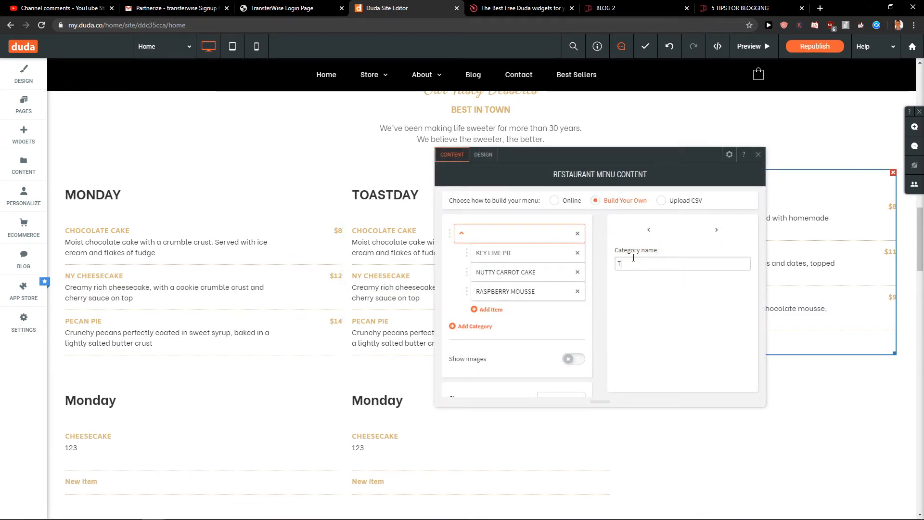
type("HURSTDAY")
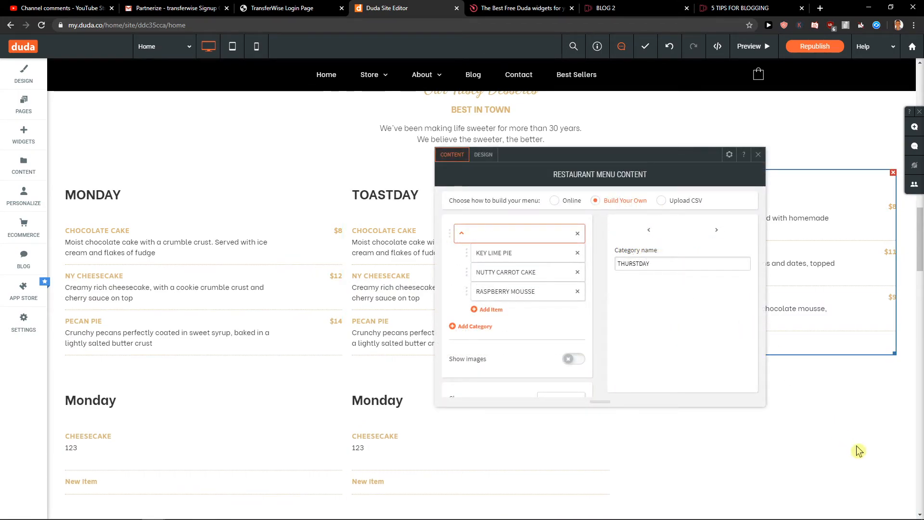
left_click(859, 451)
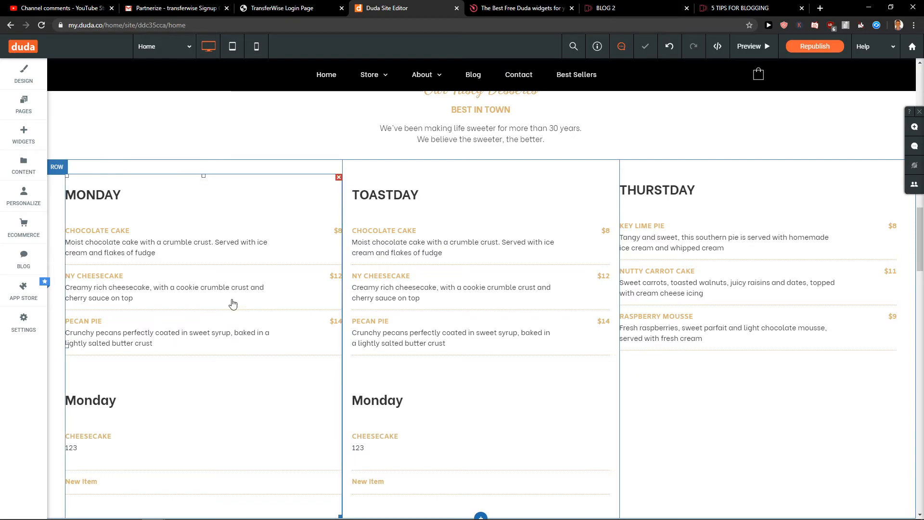
scroll(538, 367, "down", 2)
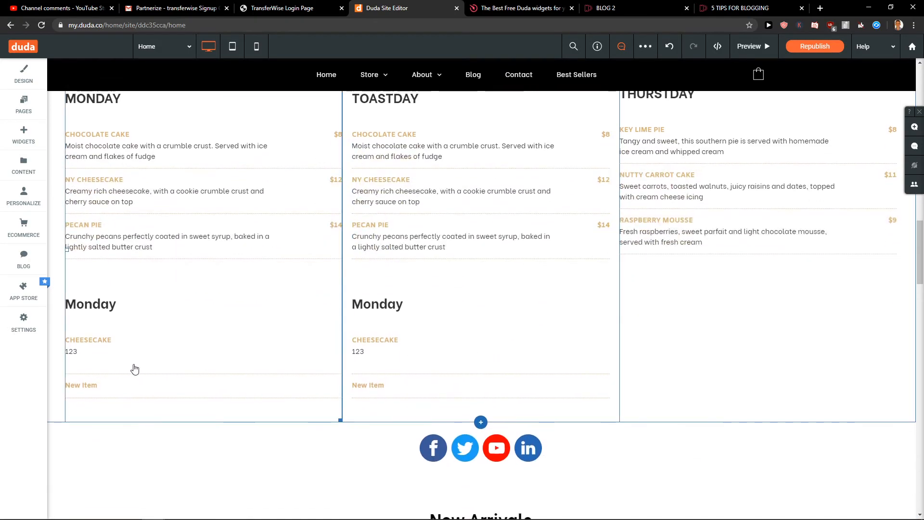
scroll(124, 368, "up", 1)
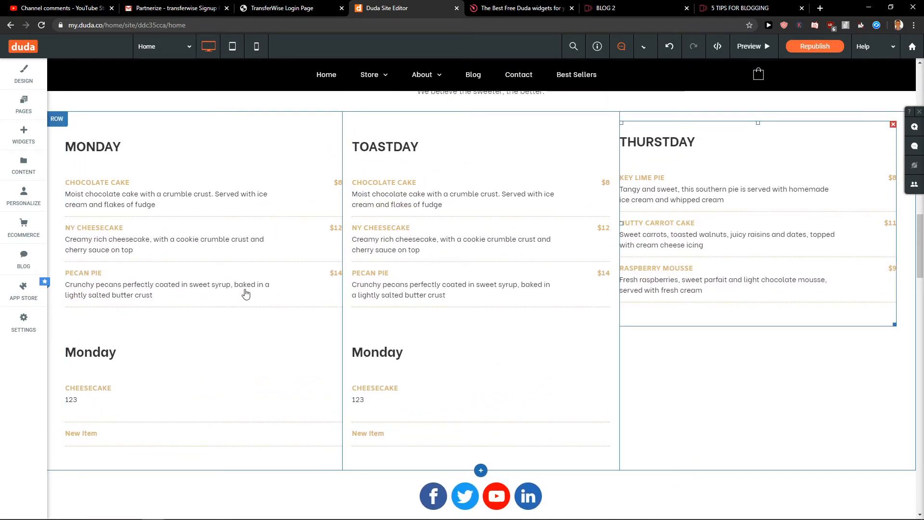
left_click(552, 184)
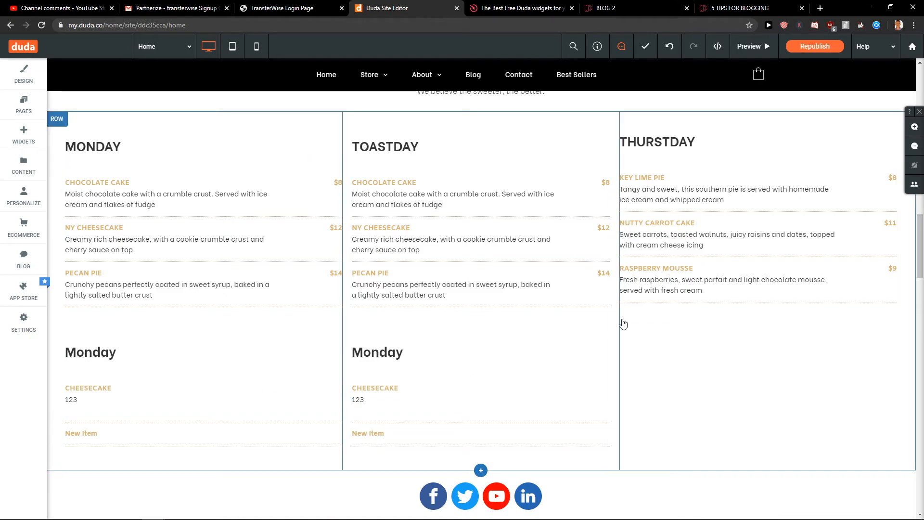
scroll(594, 316, "up", 3)
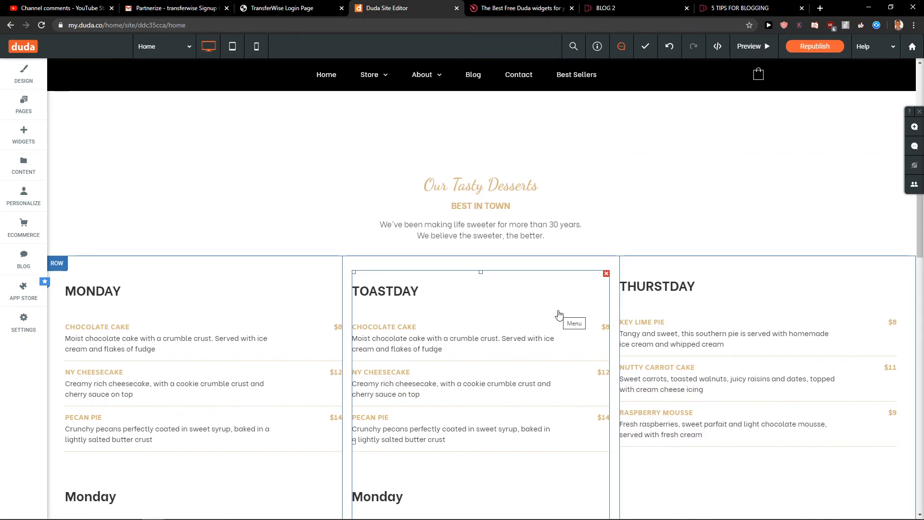
scroll(558, 315, "down", 3)
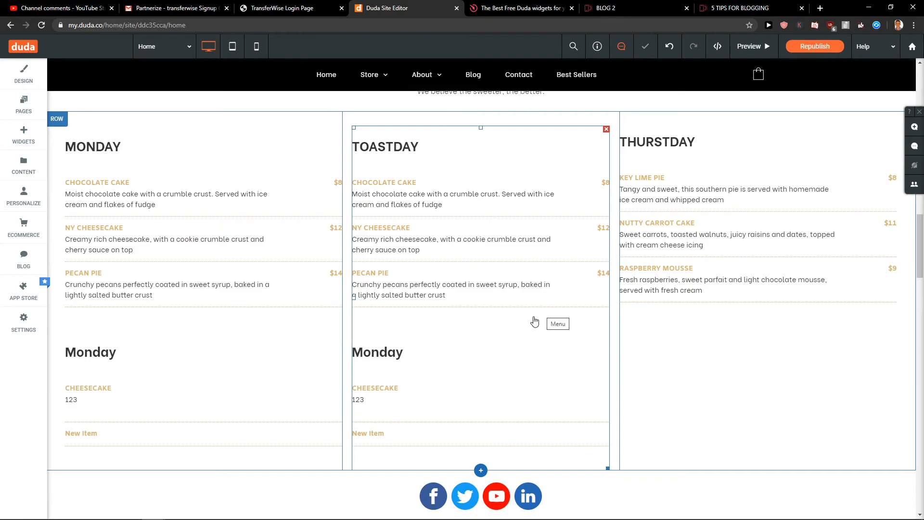
scroll(524, 326, "up", 1)
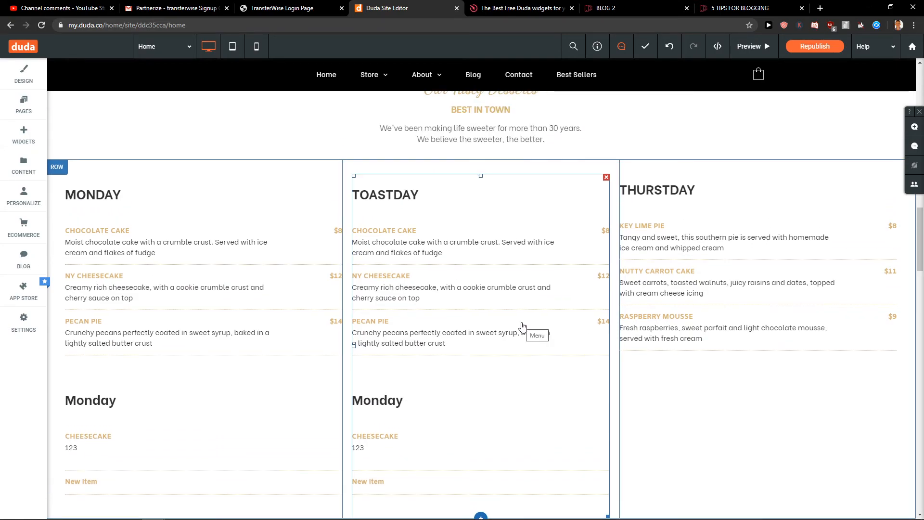
Step: Check the page in tablet and mobile views, expanding the Monday and TOASTDAY menu categories in the mobile layout
left_click(234, 55)
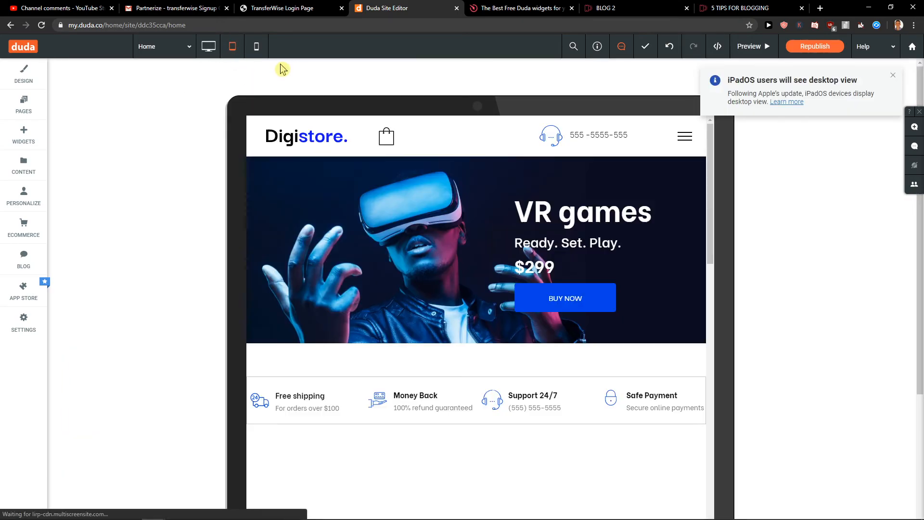
left_click(257, 47)
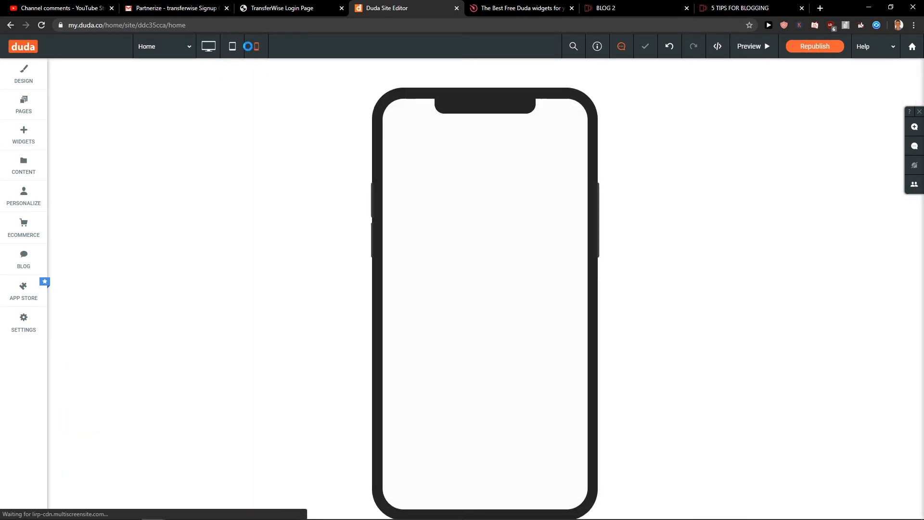
scroll(452, 336, "down", 5)
scroll(476, 345, "down", 10)
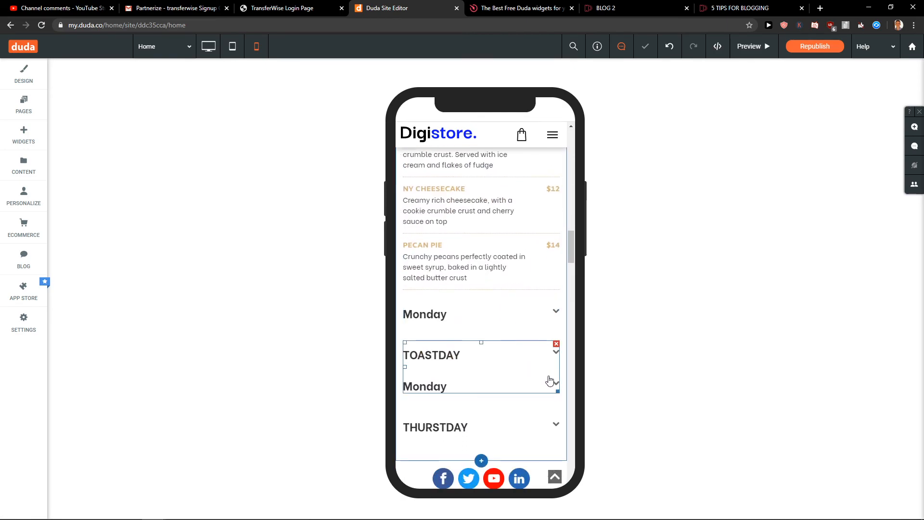
left_click(555, 313)
left_click(530, 165)
scroll(533, 361, "down", 3)
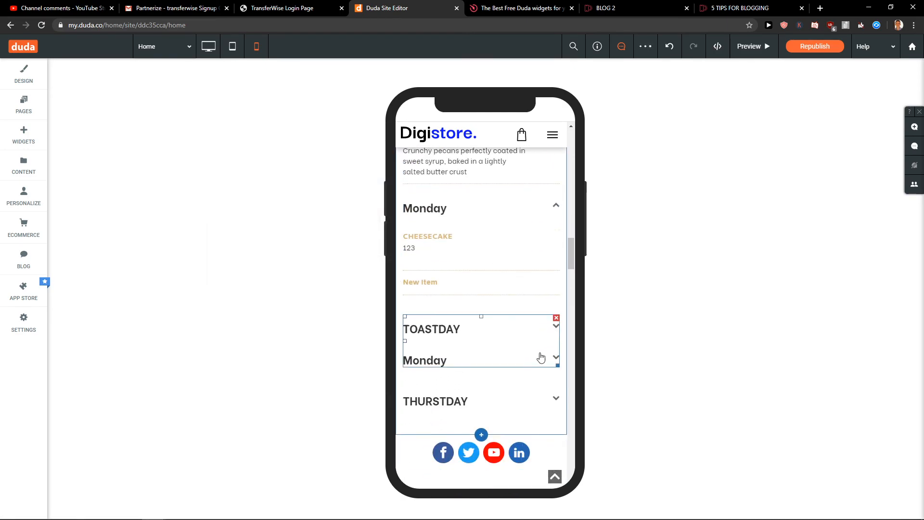
left_click(553, 295)
left_click(532, 154)
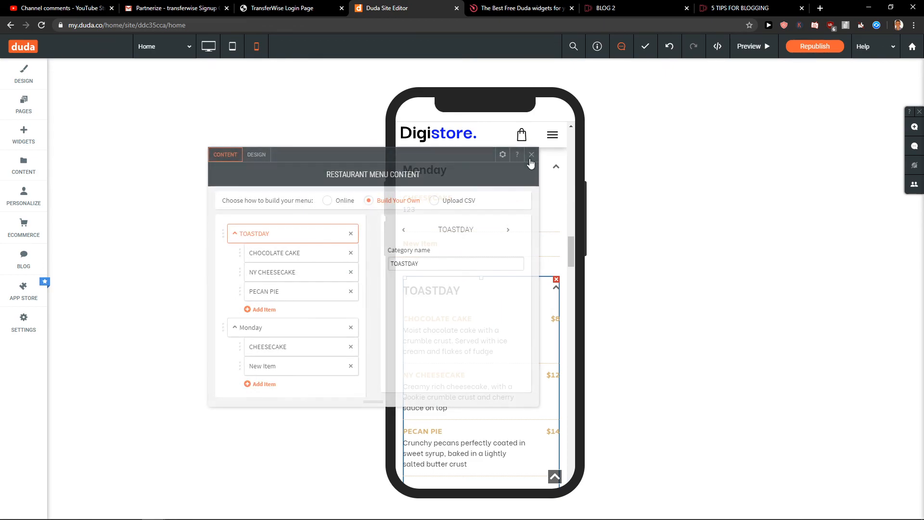
scroll(488, 283, "up", 10)
scroll(489, 287, "down", 3)
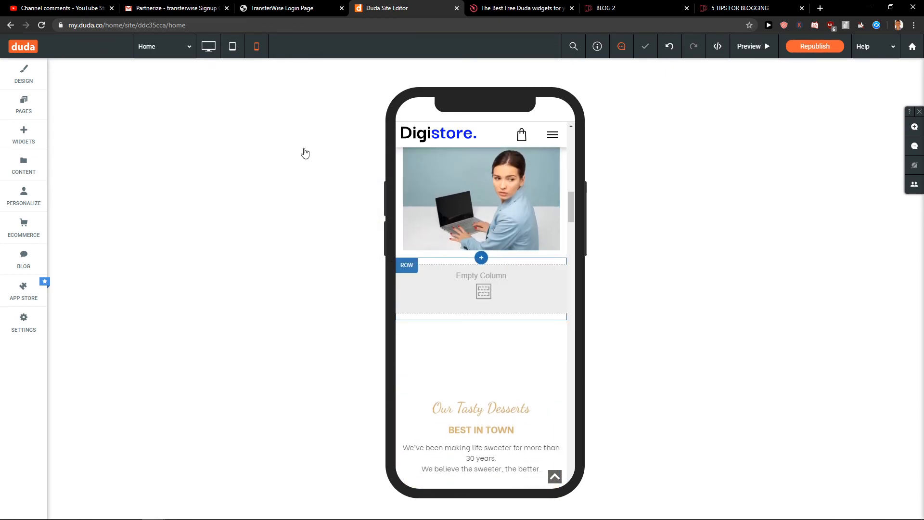